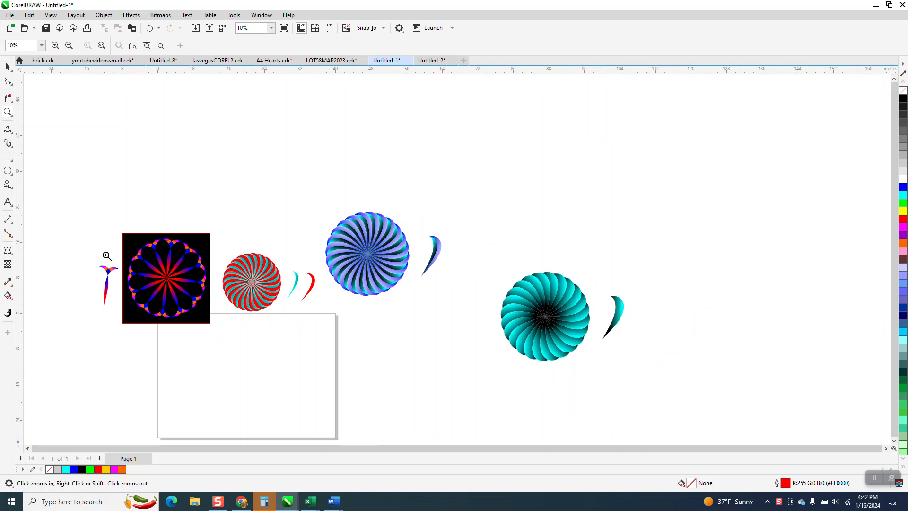
# Move the red stop in the master petal's fountain fill to about 62% and add a green stop between it and blue.
pyautogui.moveTo(85, 225); pyautogui.dragTo(279, 345)
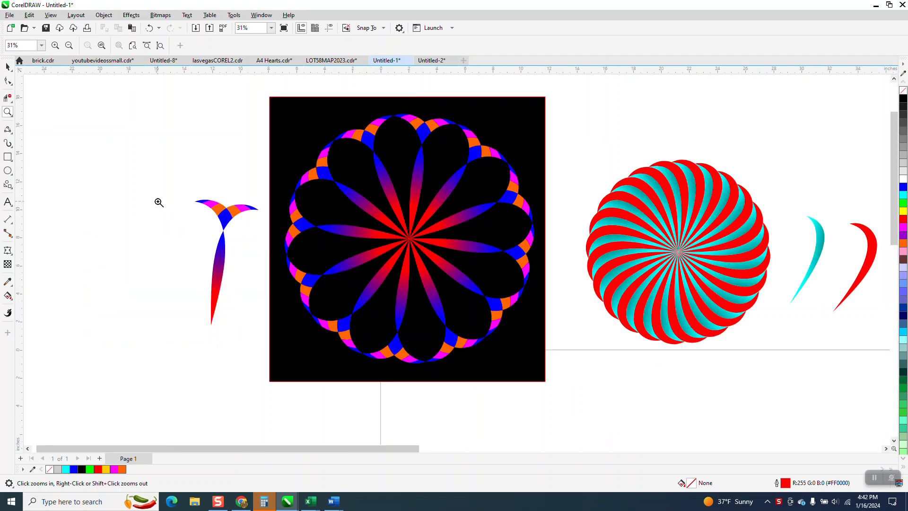
pyautogui.click(8, 67)
pyautogui.click(218, 268)
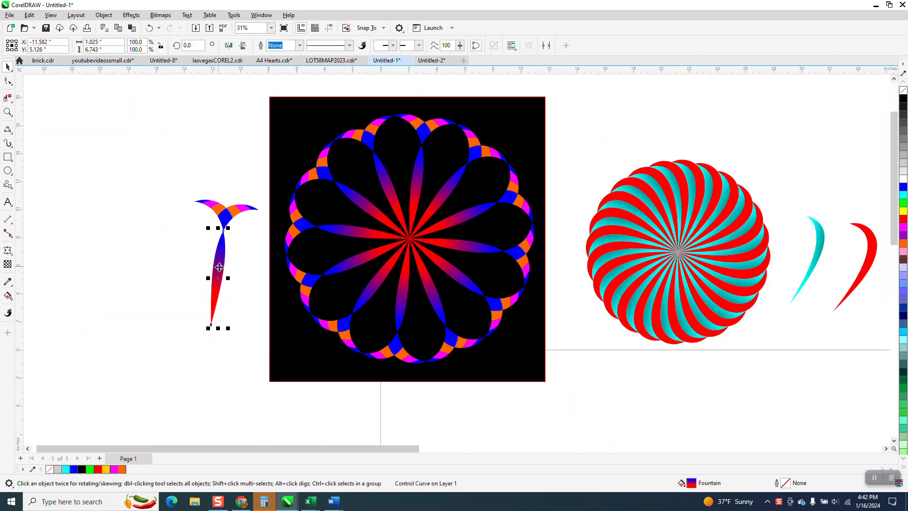
pyautogui.click(11, 300)
pyautogui.moveTo(216, 284); pyautogui.dragTo(218, 270)
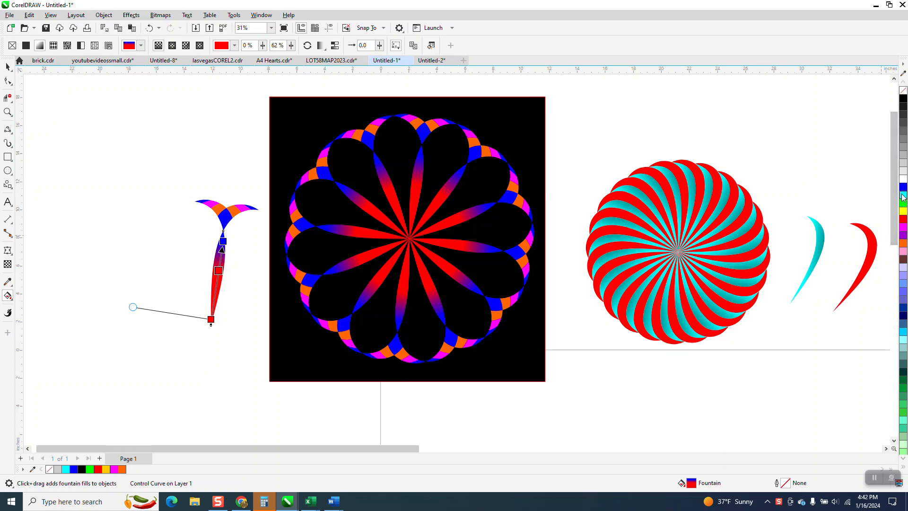
pyautogui.moveTo(903, 203); pyautogui.dragTo(220, 260)
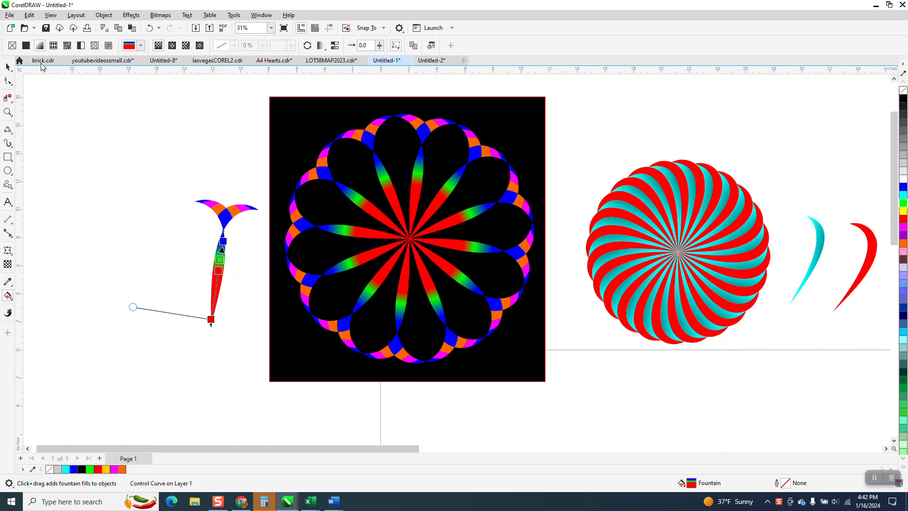
pyautogui.click(8, 68)
pyautogui.scroll(-2, 258, 186)
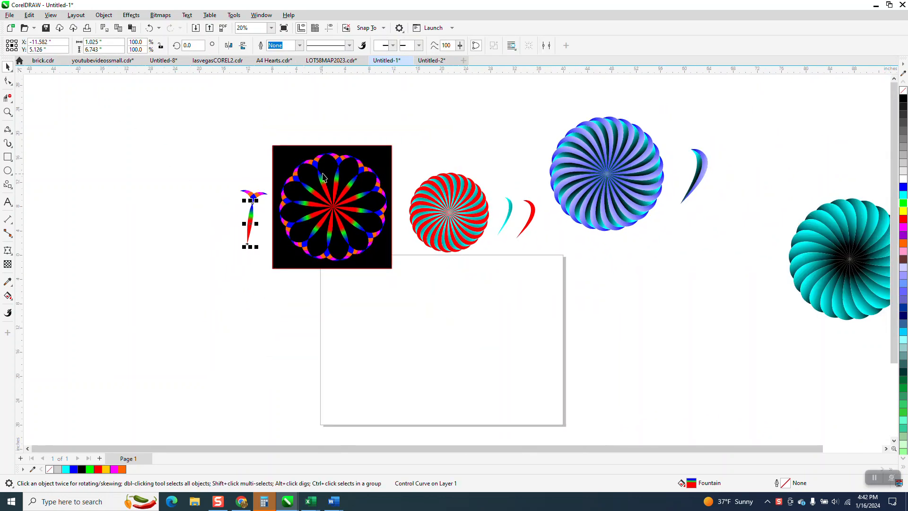
# Draw a heart from the common shapes, about 9 inches wide, in the upper middle of the page.
pyautogui.click(8, 112)
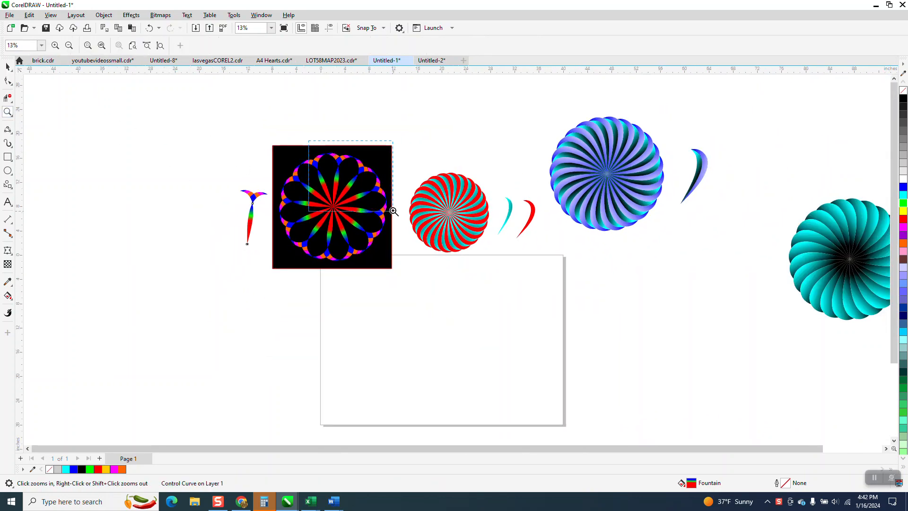
pyautogui.click(329, 158)
pyautogui.scroll(-5, 335, 189)
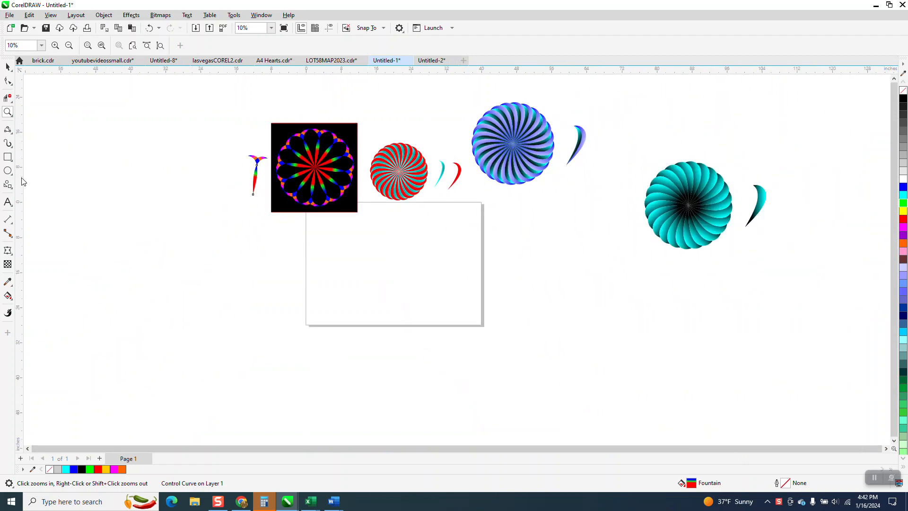
pyautogui.click(15, 190)
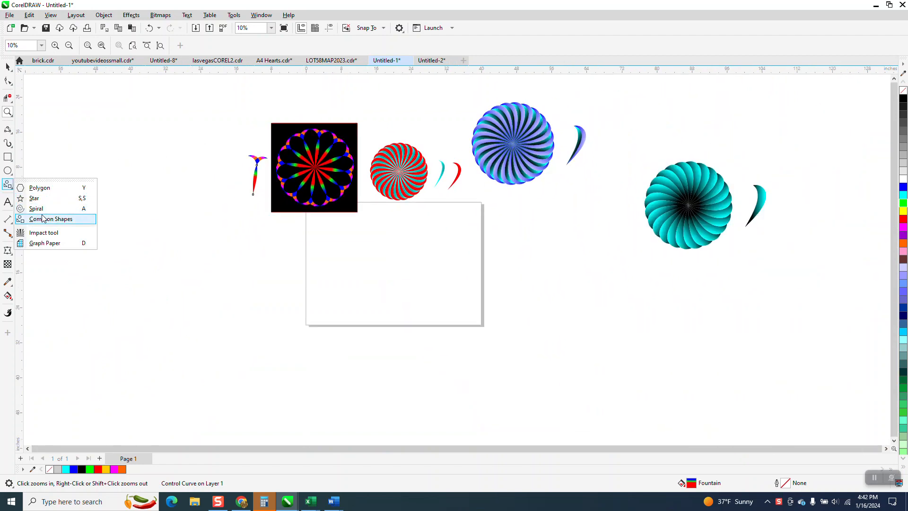
pyautogui.click(46, 218)
pyautogui.moveTo(413, 225); pyautogui.dragTo(370, 266)
pyautogui.press('space')
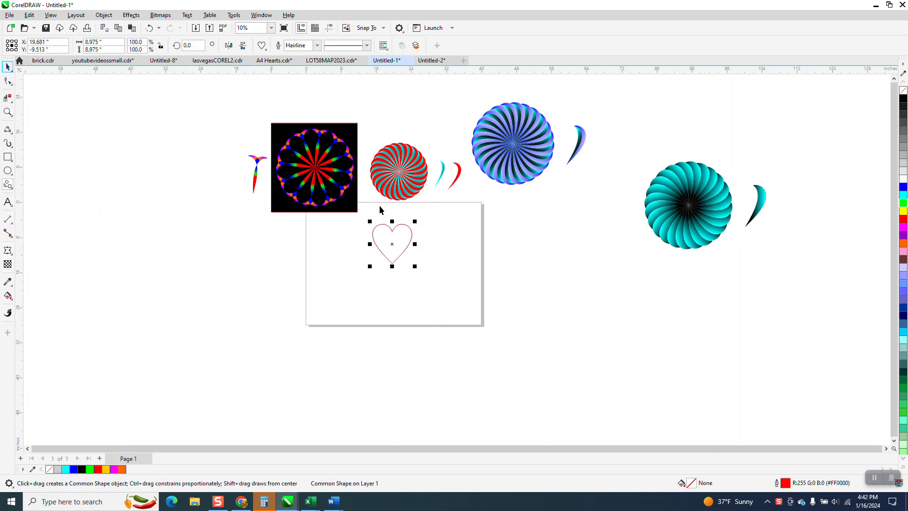
pyautogui.moveTo(362, 214); pyautogui.dragTo(464, 286)
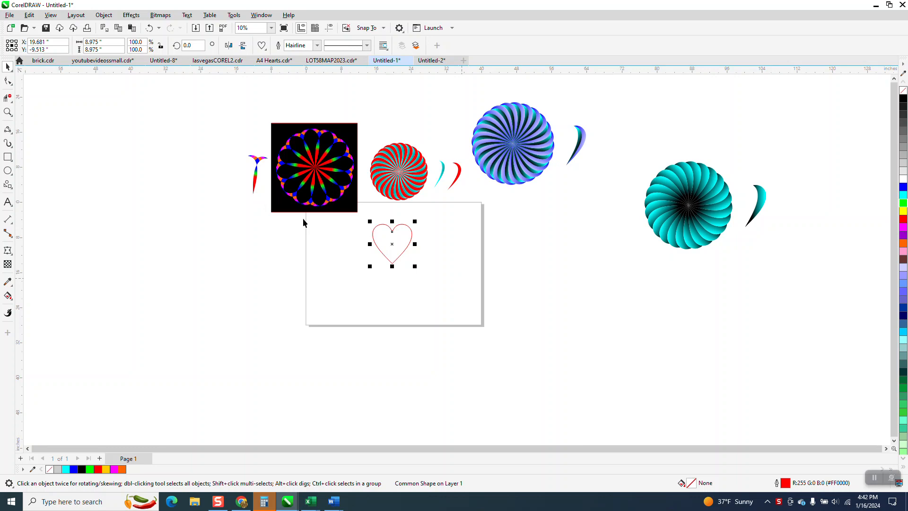
# Place the heart's rotation centre on its bottom tip and create a copy rotated by 15 degrees.
pyautogui.click(7, 112)
pyautogui.moveTo(364, 212); pyautogui.dragTo(494, 279)
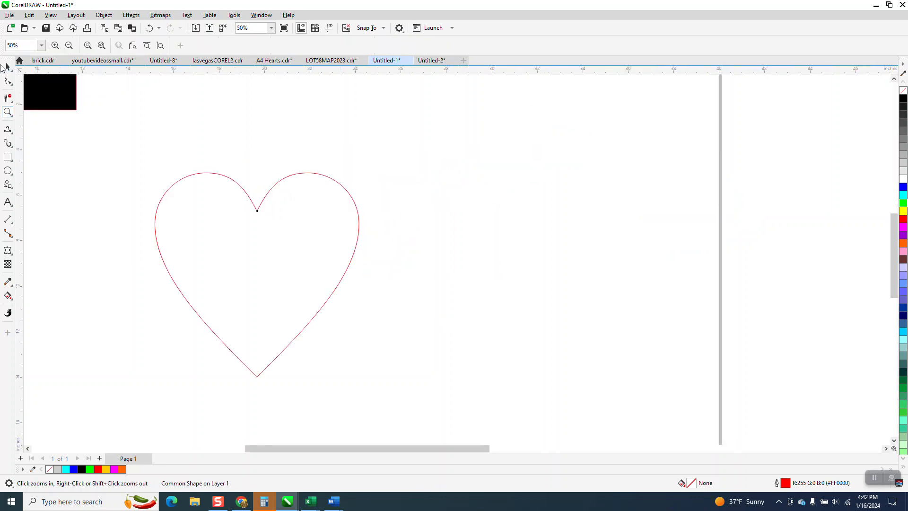
pyautogui.click(8, 69)
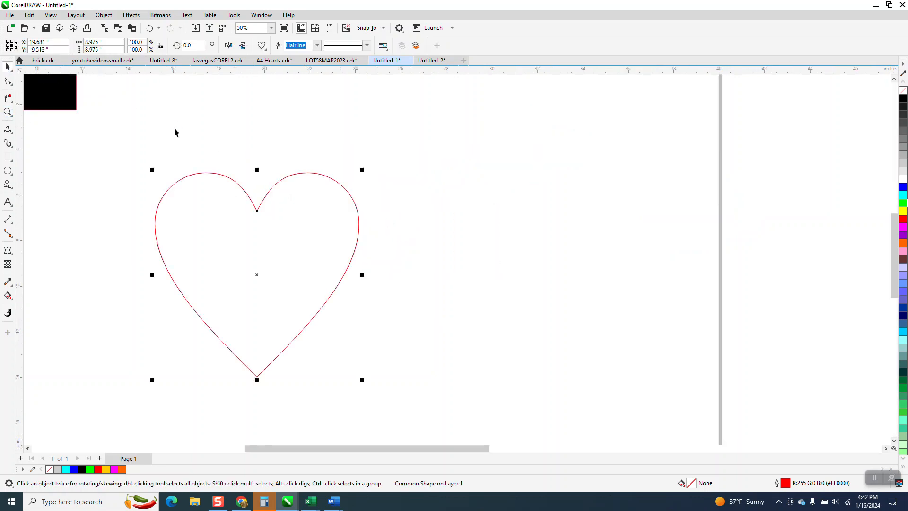
pyautogui.click(262, 275)
pyautogui.moveTo(257, 371); pyautogui.dragTo(257, 377)
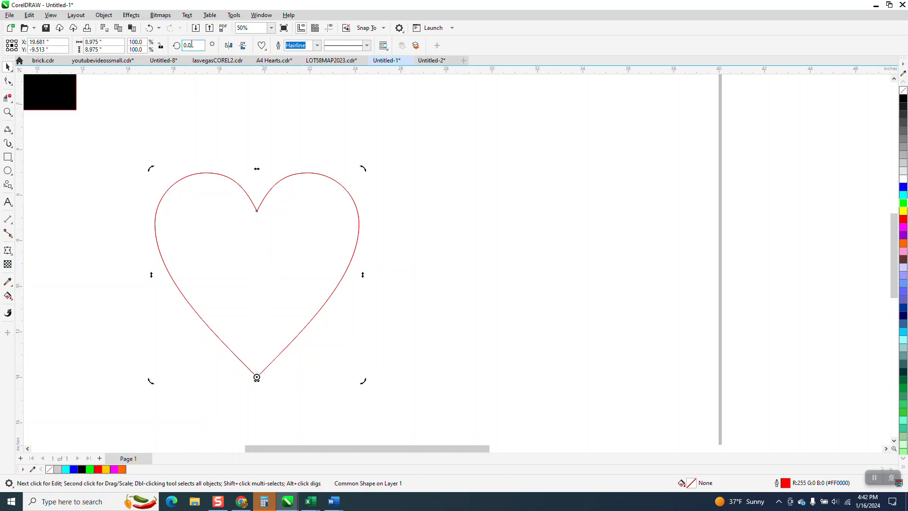
pyautogui.write('15')
pyautogui.press('Return')
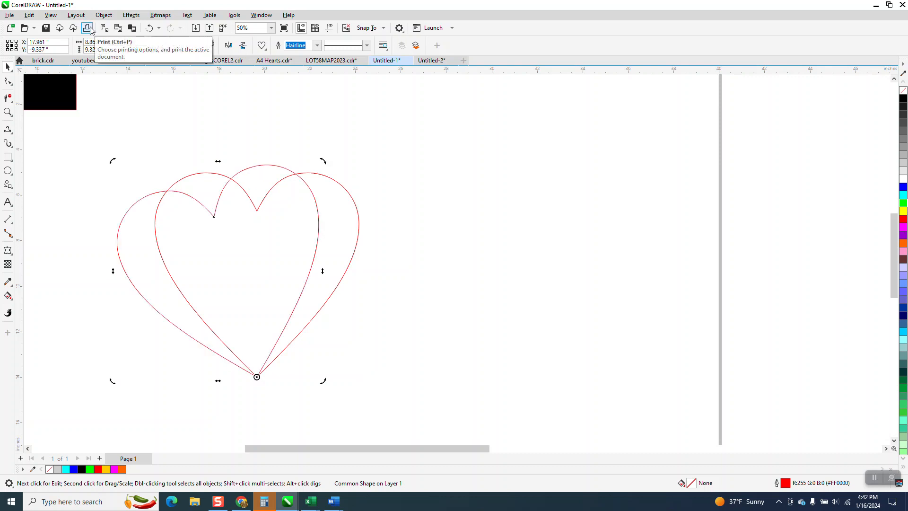
# Repeat the 15-degree rotated heart copy around the shared tip to form a circular pattern.
pyautogui.hotkey('ctrl', 'r')
pyautogui.hotkey('ctrl', 'r')
pyautogui.hotkey('ctrl', 'r')
pyautogui.hotkey('ctrl', 'r')
pyautogui.hotkey('ctrl', 'r')
pyautogui.hotkey('ctrl', 'r')
pyautogui.hotkey('ctrl', 'r')
pyautogui.hotkey('ctrl', 'r')
pyautogui.hotkey('ctrl', 'r')
pyautogui.hotkey('ctrl', 'r')
pyautogui.hotkey('ctrl', 'r')
pyautogui.hotkey('ctrl', 'r')
pyautogui.hotkey('ctrl', 'r')
pyautogui.hotkey('ctrl', 'r')
pyautogui.hotkey('ctrl', 'r')
pyautogui.hotkey('ctrl', 'r')
pyautogui.hotkey('ctrl', 'r')
pyautogui.hotkey('ctrl', 'r')
pyautogui.hotkey('ctrl', 'r')
pyautogui.hotkey('ctrl', 'r')
pyautogui.hotkey('ctrl', 'r')
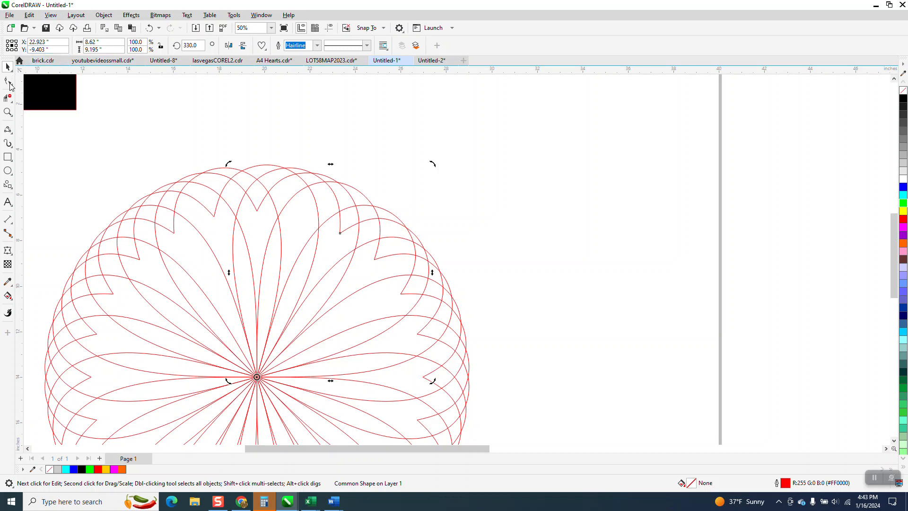
# Select all the hearts in the circular pattern and group them.
pyautogui.scroll(-1, 324, 141)
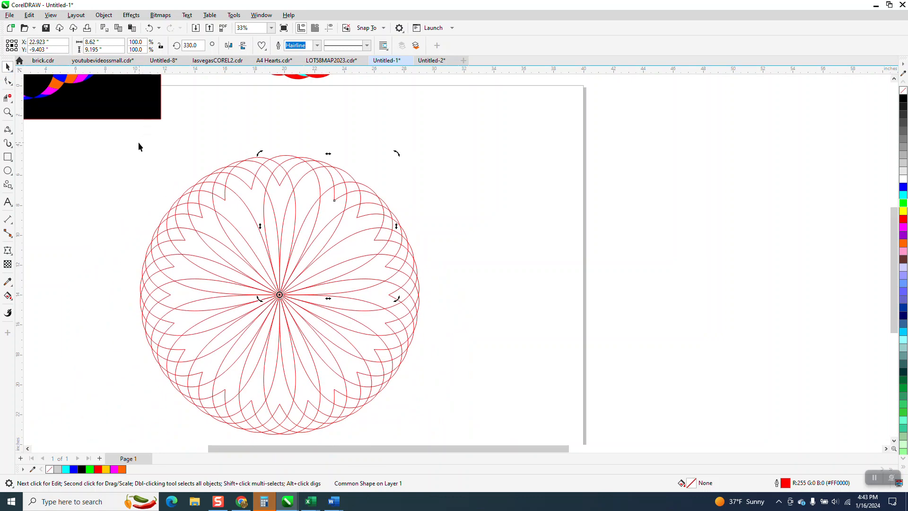
pyautogui.moveTo(118, 128); pyautogui.dragTo(473, 438)
pyautogui.hotkey('ctrl', 'g')
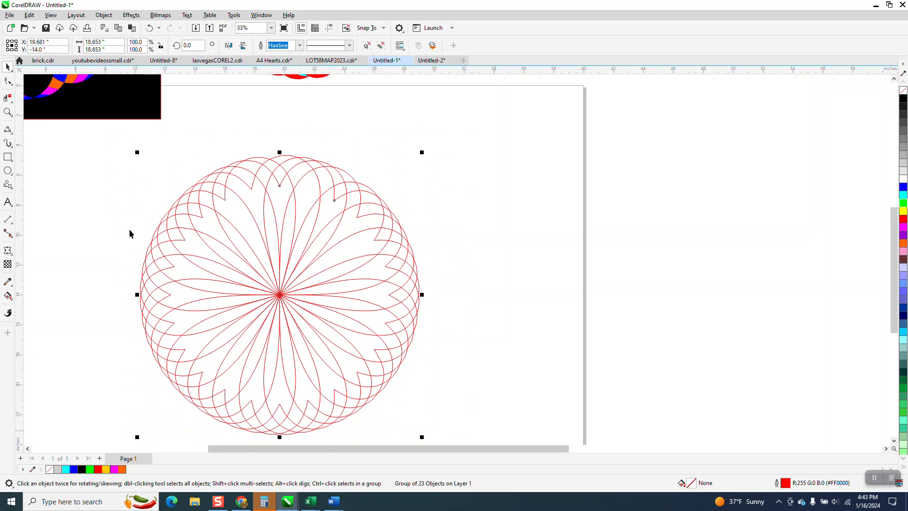
# Smart-fill one narrow petal and the adjoining rim regions above it with yellow (#FFCC00) and no outline.
pyautogui.click(7, 296)
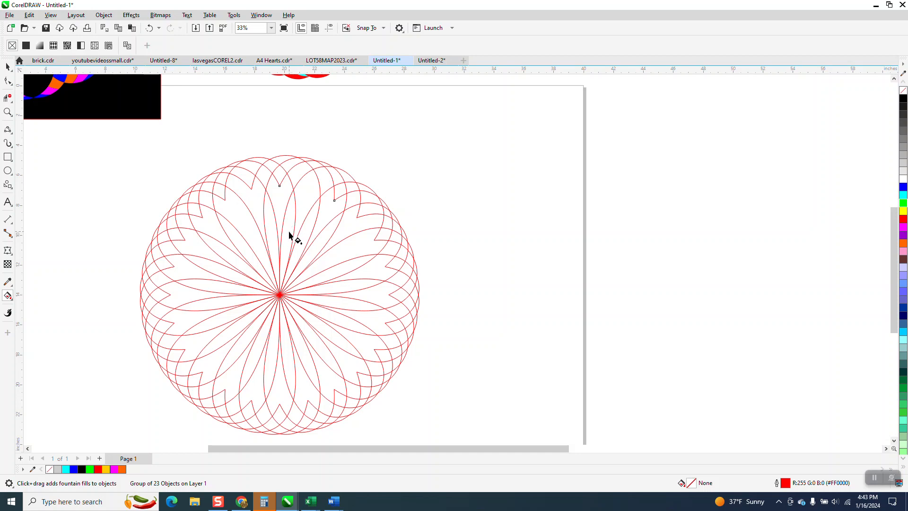
pyautogui.click(9, 296)
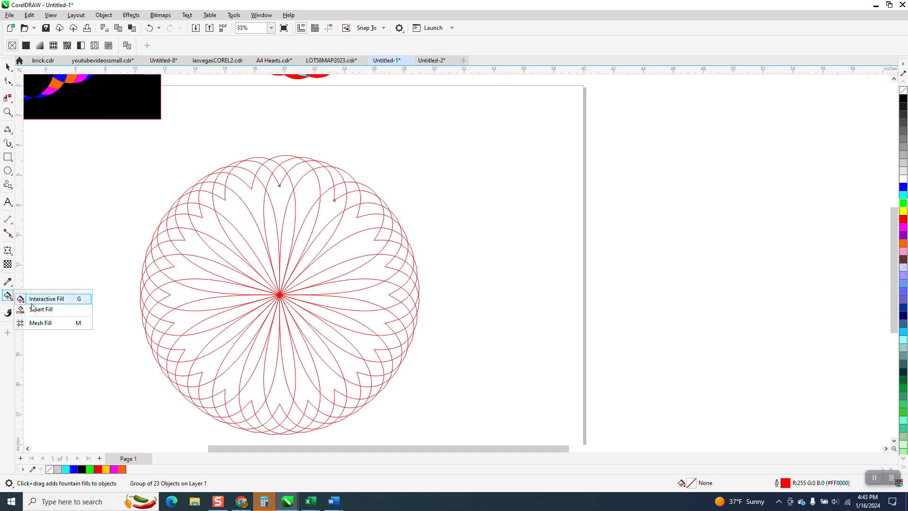
pyautogui.click(37, 309)
pyautogui.click(288, 243)
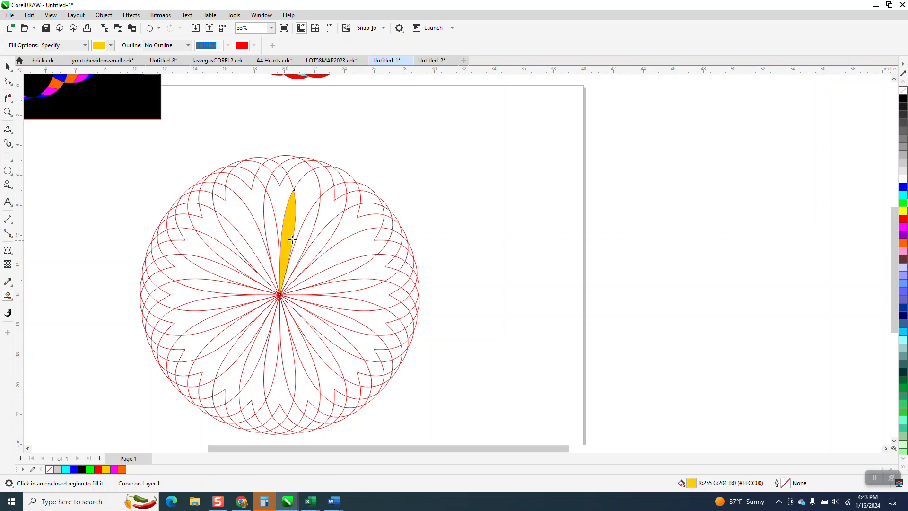
pyautogui.click(294, 171)
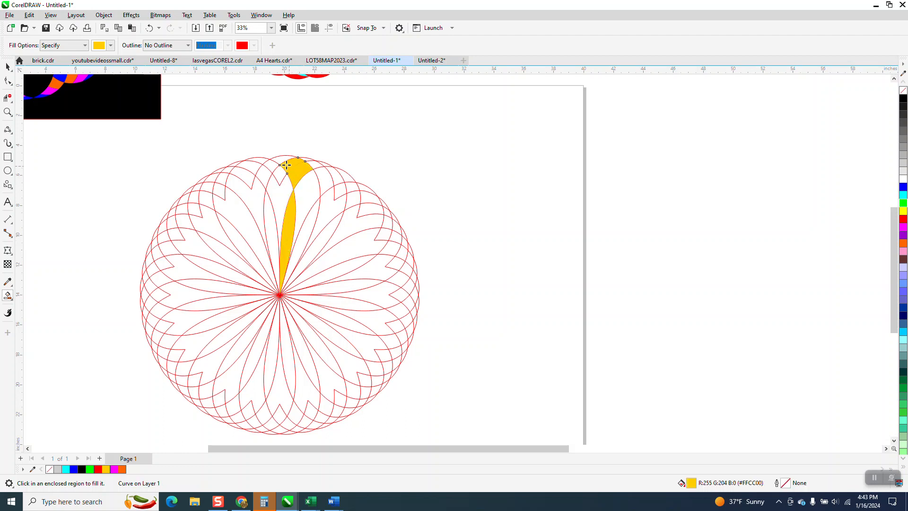
pyautogui.click(279, 160)
# Move the grouped heart outlines 20 inches right, clear of the yellow pieces.
pyautogui.click(8, 67)
pyautogui.scroll(-1, 304, 186)
pyautogui.scroll(-1, 305, 186)
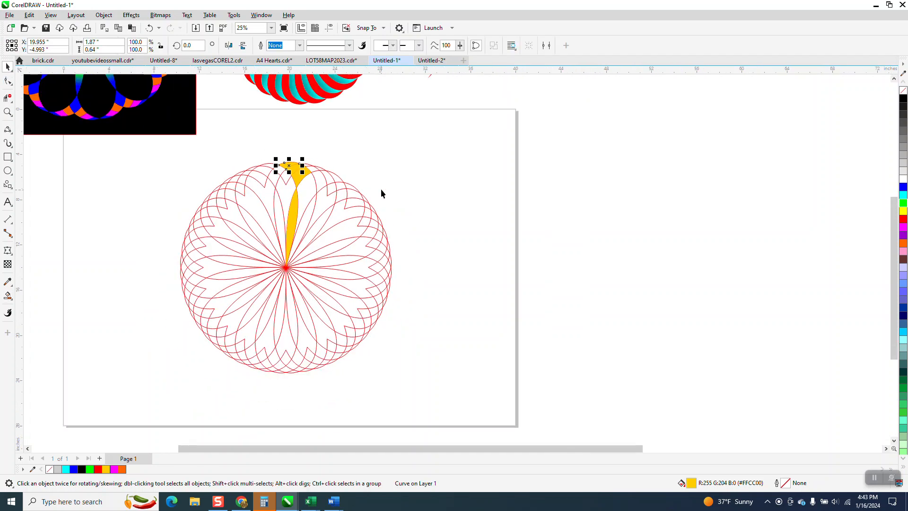
pyautogui.click(358, 190)
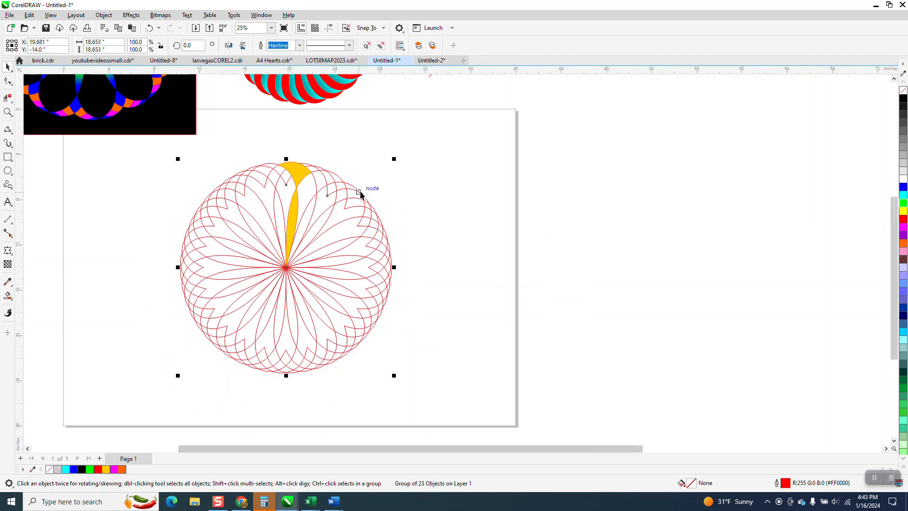
pyautogui.moveTo(359, 191); pyautogui.dragTo(585, 191)
# Clone the four yellow pieces and move the clones to the left of the originals.
pyautogui.click(264, 184)
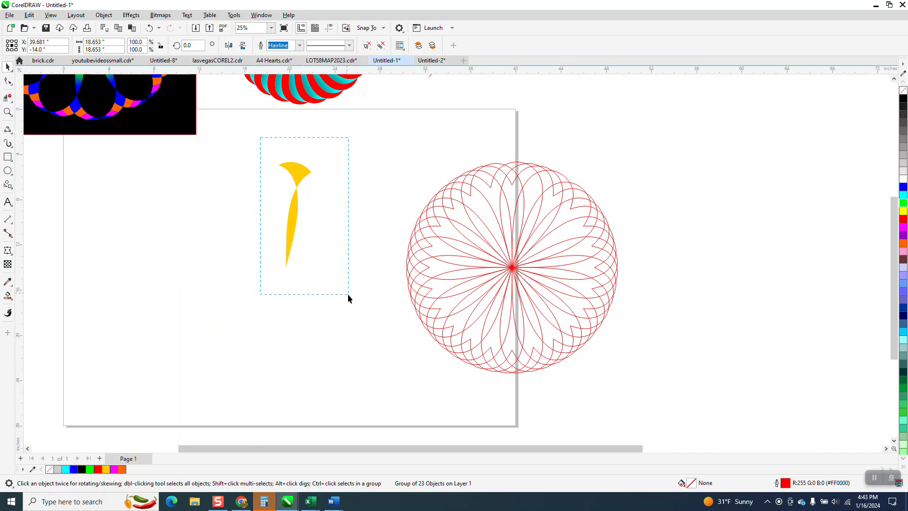
pyautogui.moveTo(347, 293); pyautogui.dragTo(350, 294)
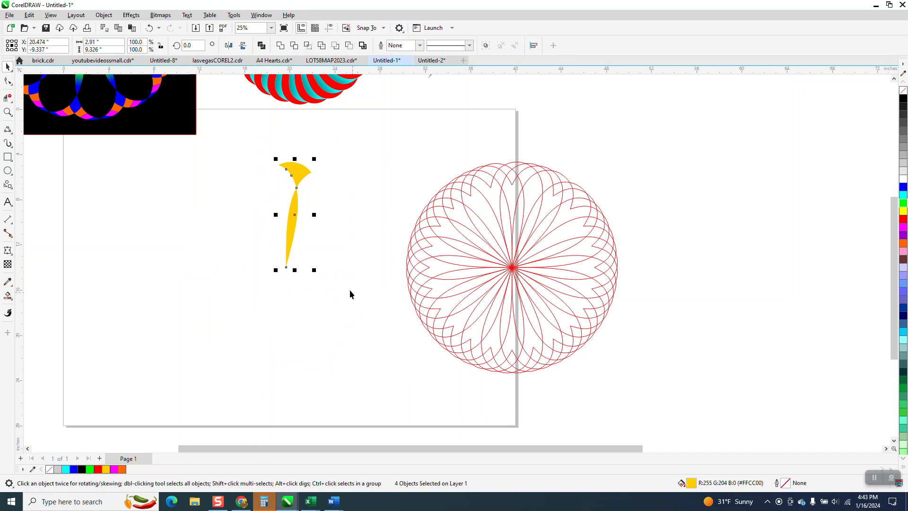
pyautogui.click(29, 15)
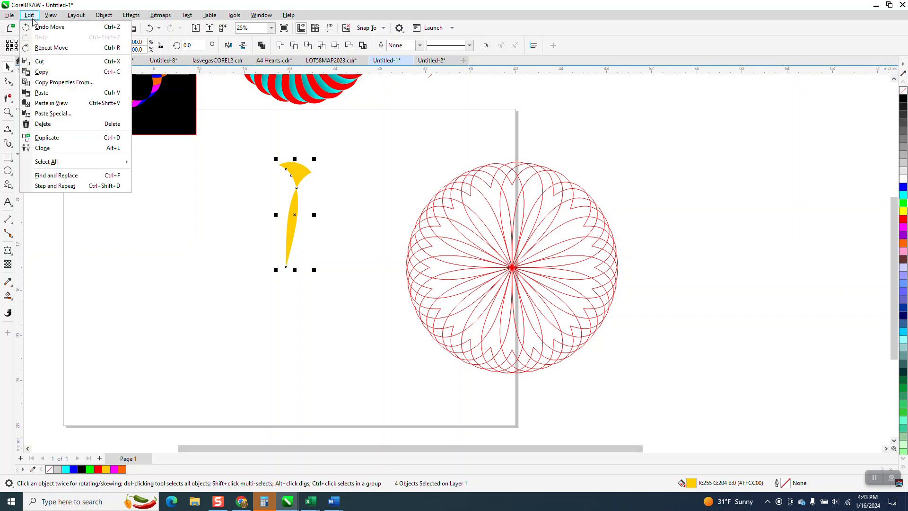
pyautogui.click(44, 146)
pyautogui.moveTo(298, 218); pyautogui.dragTo(173, 220)
pyautogui.click(165, 247)
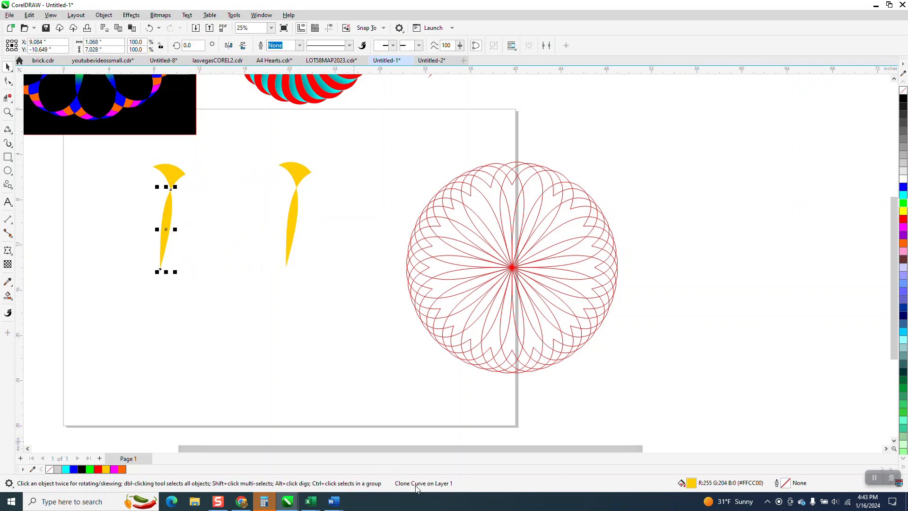
pyautogui.click(290, 225)
# Move the heart outlines and original yellow pieces farther right, and group the four cloned pieces in the freed space.
pyautogui.moveTo(409, 184); pyautogui.dragTo(503, 198)
pyautogui.moveTo(253, 143); pyautogui.dragTo(353, 283)
pyautogui.moveTo(293, 221); pyautogui.dragTo(420, 230)
pyautogui.moveTo(129, 152); pyautogui.dragTo(291, 212)
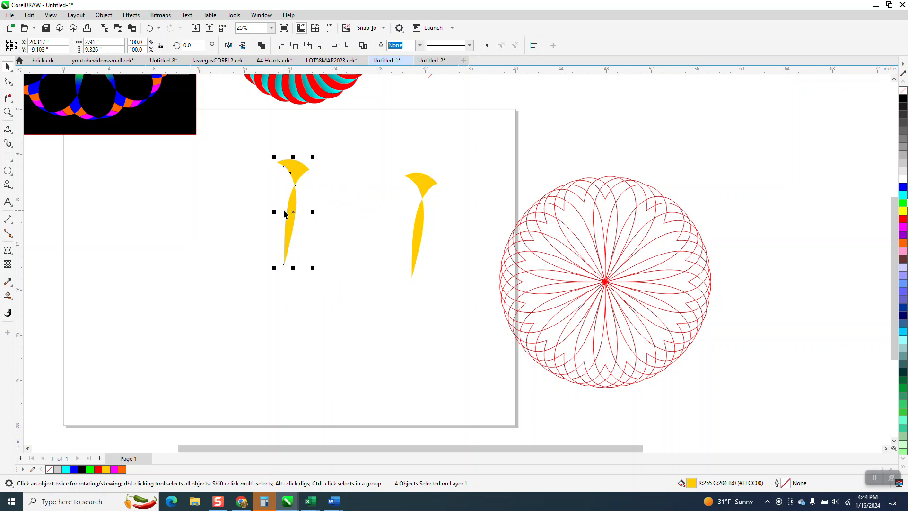
pyautogui.hotkey('ctrl', 'g')
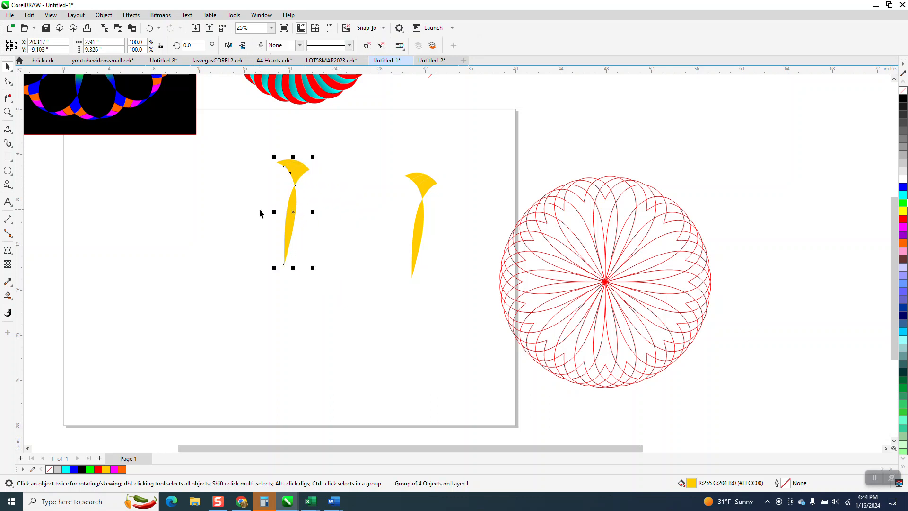
# Place the cloned group's rotation centre on its bottom tip and create a copy rotated by 15 degrees.
pyautogui.click(294, 213)
pyautogui.moveTo(290, 231); pyautogui.dragTo(284, 265)
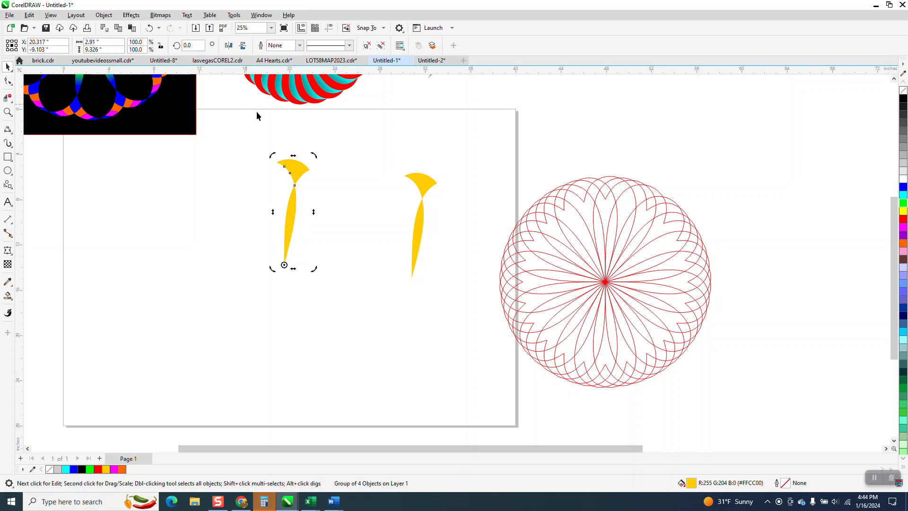
pyautogui.moveTo(315, 155); pyautogui.dragTo(284, 144)
pyautogui.click(201, 44)
pyautogui.write('15')
pyautogui.press('Return')
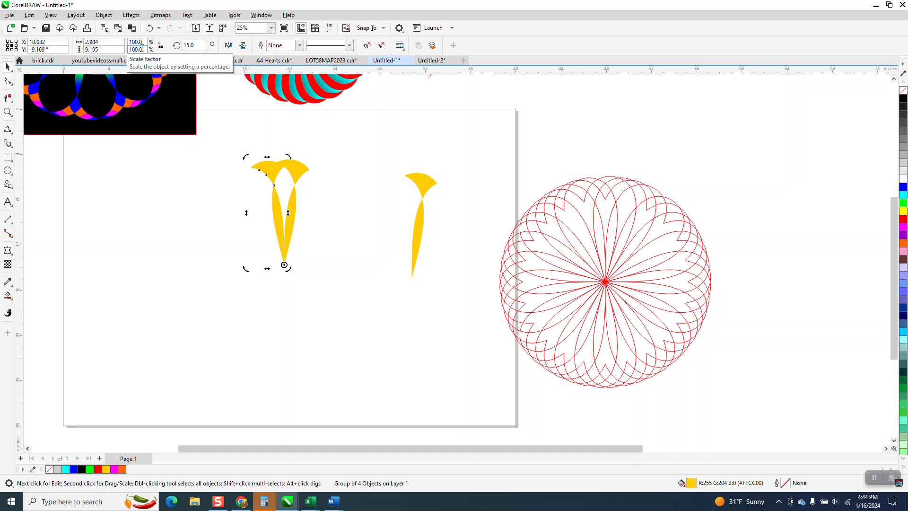
# Repeat the 15-degree rotated copy of the cloned group until the yellow pieces form a full circle.
pyautogui.hotkey('ctrl', 'r')
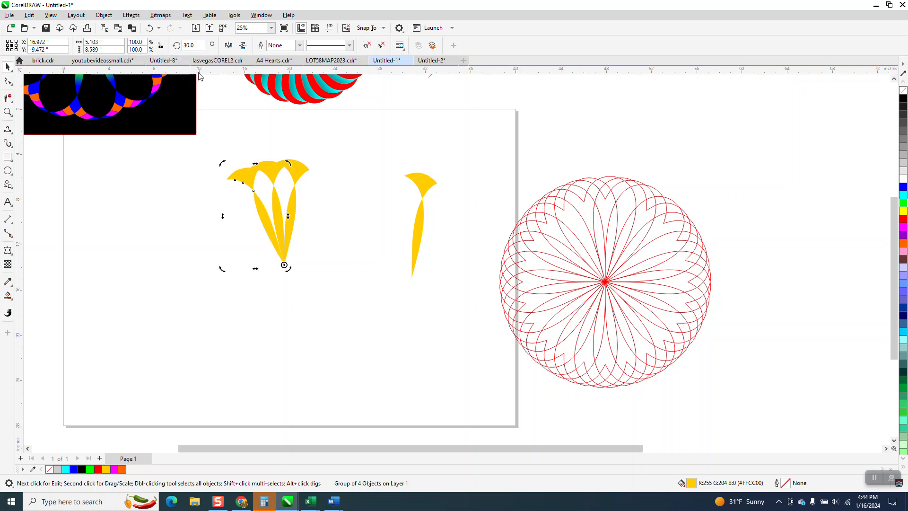
pyautogui.hotkey('ctrl', 'r')
pyautogui.hotkey('ctrl', 'r')
pyautogui.hotkey('ctrl', 'r')
pyautogui.hotkey('ctrl', 'r')
pyautogui.hotkey('ctrl', 'r')
pyautogui.hotkey('ctrl', 'r')
pyautogui.hotkey('ctrl', 'r')
pyautogui.hotkey('ctrl', 'r')
pyautogui.hotkey('ctrl', 'r')
pyautogui.hotkey('ctrl', 'r')
pyautogui.hotkey('ctrl', 'r')
pyautogui.hotkey('ctrl', 'r')
pyautogui.hotkey('ctrl', 'r')
pyautogui.hotkey('ctrl', 'r')
pyautogui.hotkey('ctrl', 'r')
pyautogui.hotkey('ctrl', 'r')
pyautogui.hotkey('ctrl', 'r')
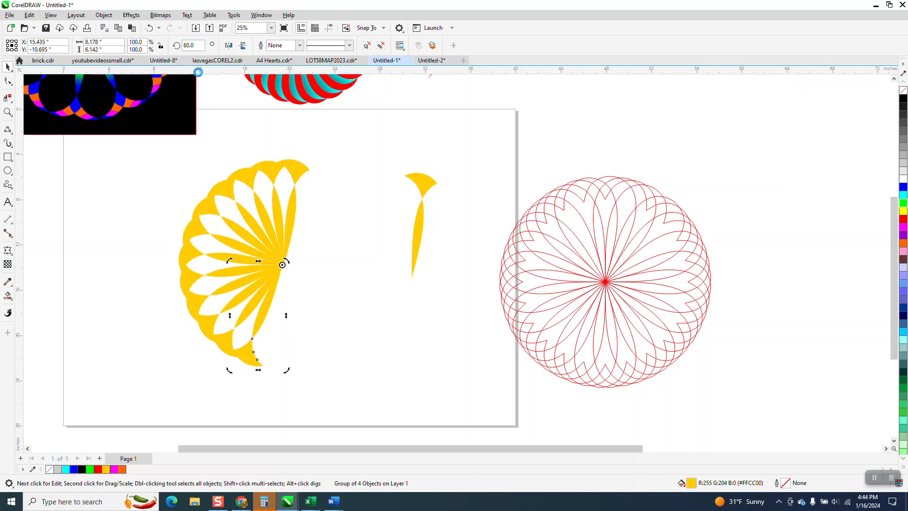
pyautogui.hotkey('ctrl', 'r')
pyautogui.hotkey('ctrl', 'r')
pyautogui.hotkey('ctrl', 'r')
pyautogui.hotkey('ctrl', 'r')
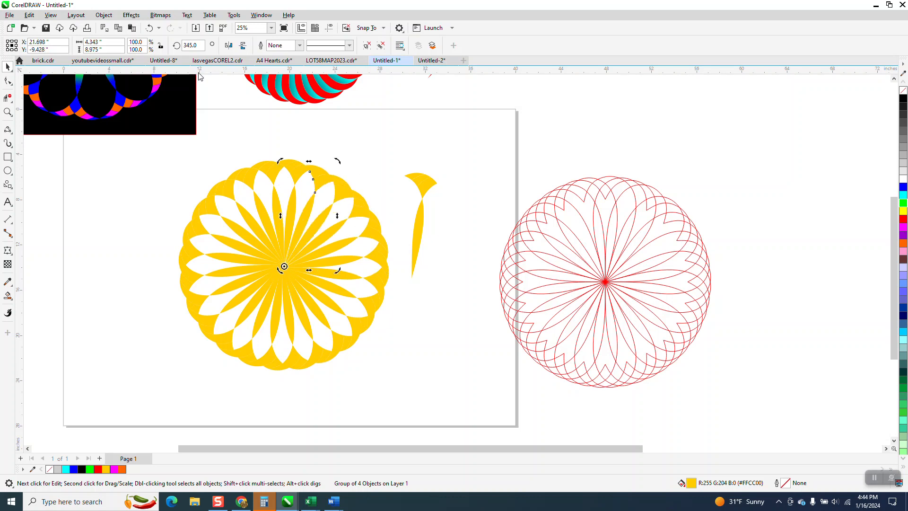
# Fill the original long petal piece with red and inspect the centre of the circular pattern.
pyautogui.click(418, 227)
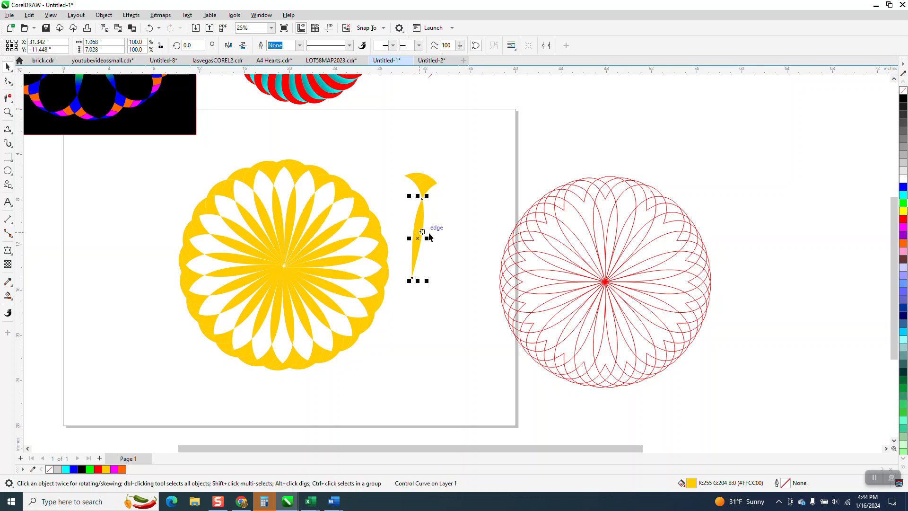
pyautogui.click(903, 219)
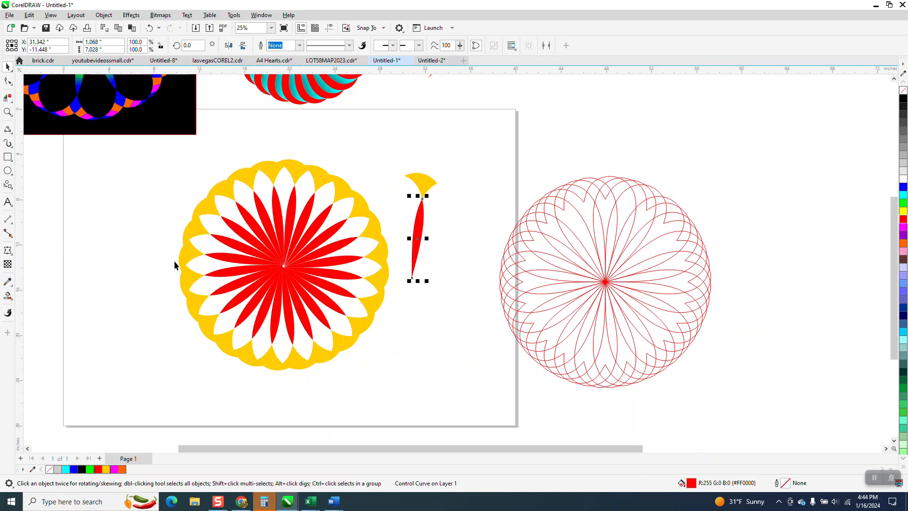
pyautogui.click(7, 171)
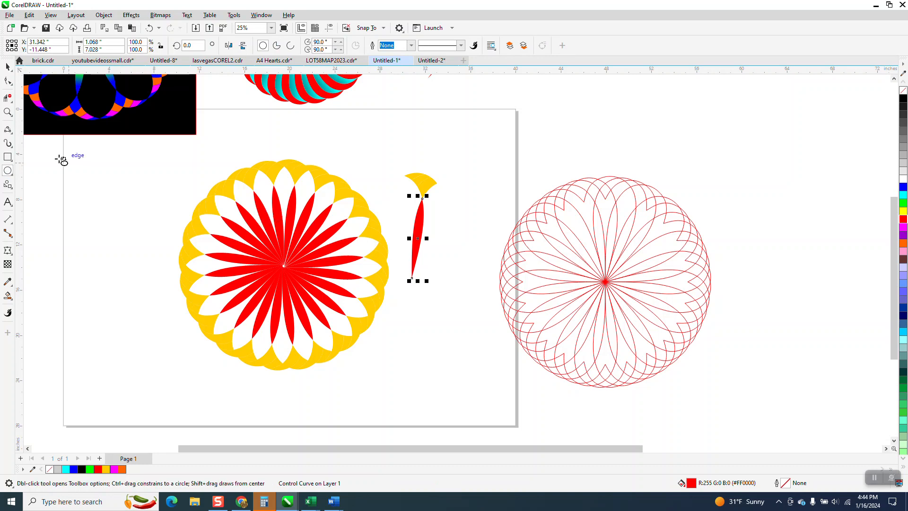
pyautogui.click(8, 113)
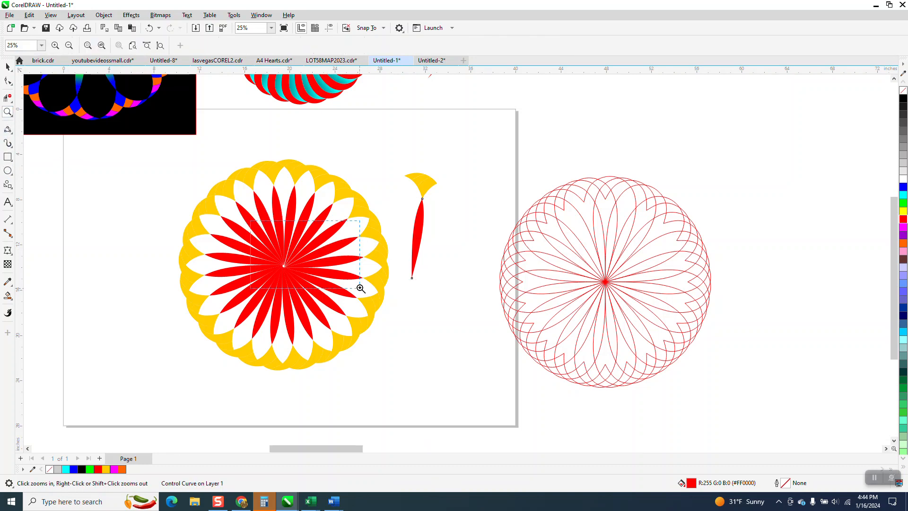
pyautogui.click(361, 288)
pyautogui.rightClick(364, 300)
pyautogui.rightClick(353, 303)
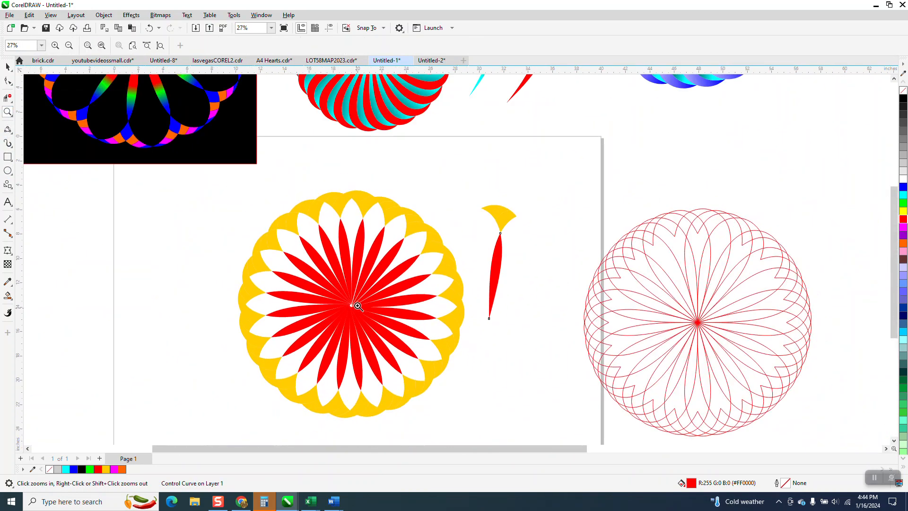
pyautogui.rightClick(355, 302)
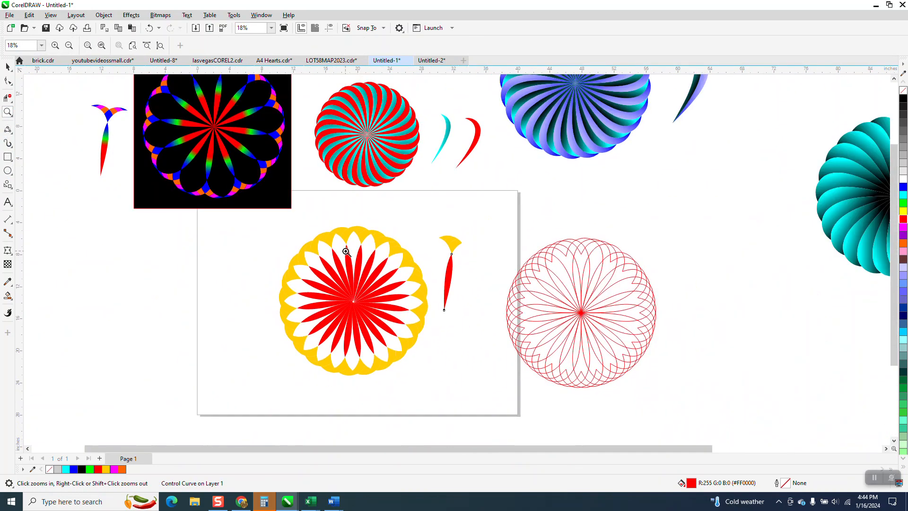
# Undo the red fill and the last few rotated copies of the cloned group.
pyautogui.click(152, 31)
pyautogui.click(151, 31)
pyautogui.click(152, 31)
pyautogui.click(151, 31)
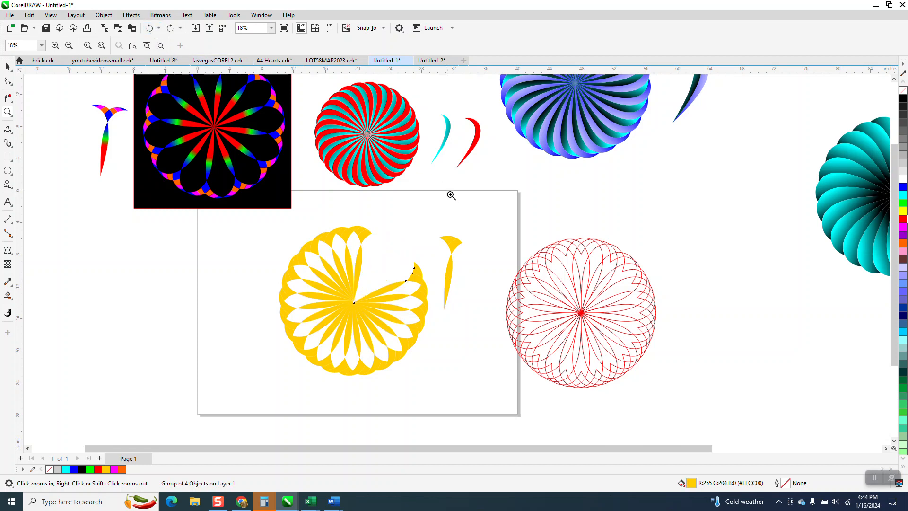
# Delete the rotated group copies on the right side and lower half of the yellow pattern.
pyautogui.click(9, 69)
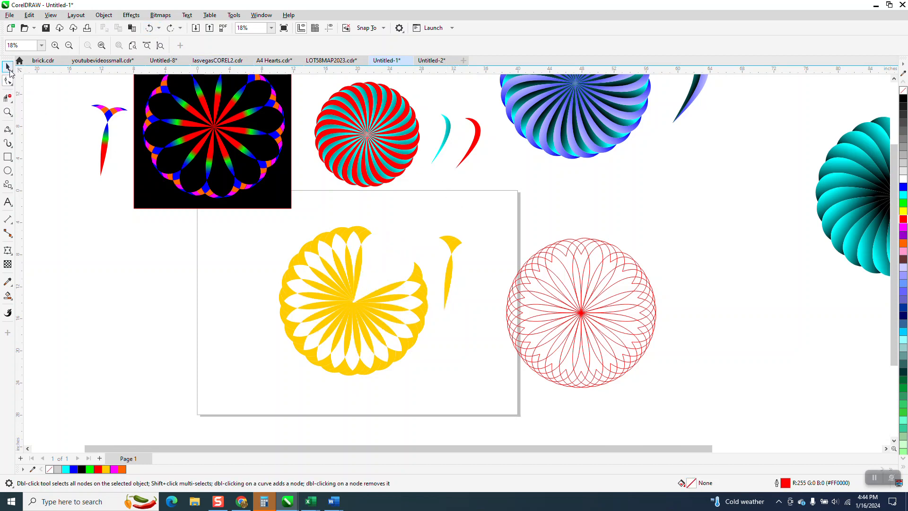
pyautogui.moveTo(442, 321); pyautogui.dragTo(388, 379)
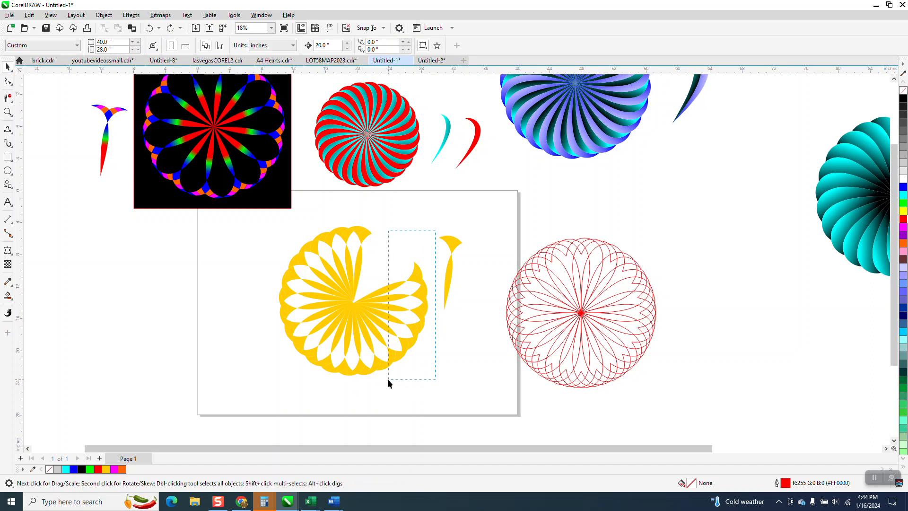
pyautogui.click(378, 302)
pyautogui.press('Delete')
pyautogui.moveTo(433, 253); pyautogui.dragTo(337, 385)
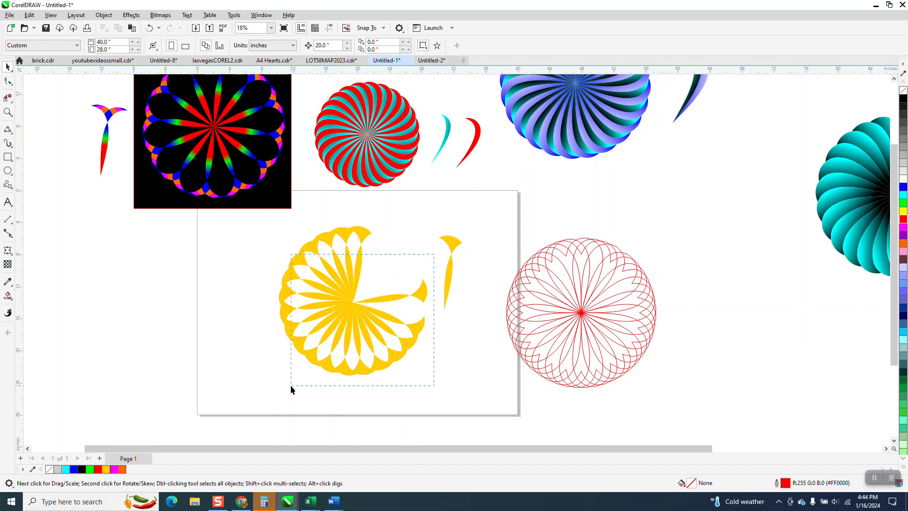
pyautogui.click(292, 311)
pyautogui.press('Delete')
pyautogui.click(419, 293)
pyautogui.press('Delete')
pyautogui.click(416, 323)
pyautogui.press('Delete')
pyautogui.moveTo(291, 384); pyautogui.dragTo(289, 386)
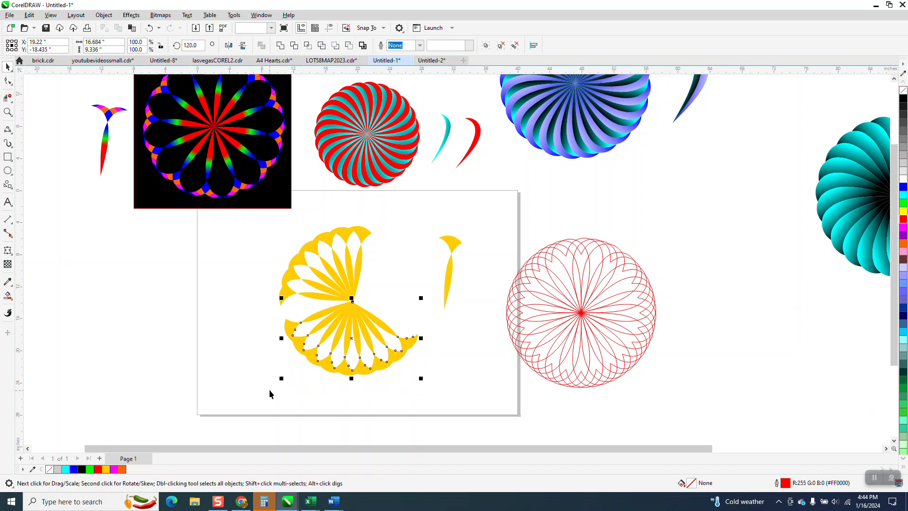
pyautogui.press('Delete')
# Delete the remaining rotated copies in the upper-left part of the pattern, keeping only the first cloned group.
pyautogui.click(311, 297)
pyautogui.press('Delete')
pyautogui.click(317, 287)
pyautogui.press('Delete')
pyautogui.click(323, 279)
pyautogui.press('Delete')
pyautogui.click(333, 275)
pyautogui.press('Delete')
pyautogui.click(339, 264)
pyautogui.press('Delete')
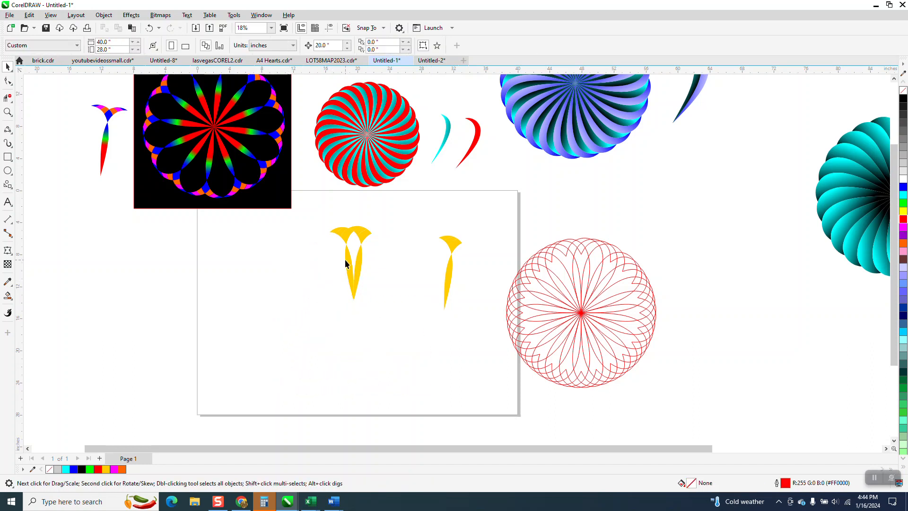
pyautogui.click(344, 259)
pyautogui.press('Delete')
# Move the cloned group slightly right and create a copy rotated by 15 degrees about its exact bottom tip.
pyautogui.moveTo(369, 266); pyautogui.dragTo(396, 273)
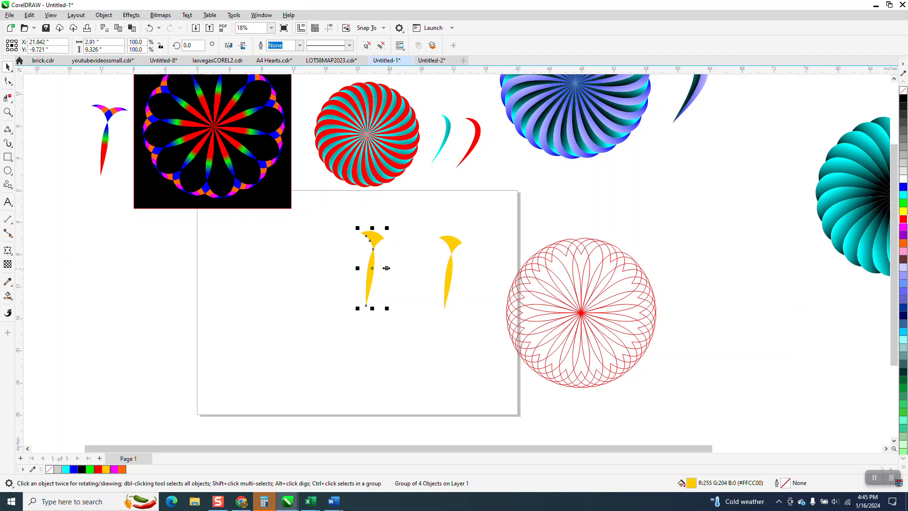
pyautogui.click(8, 112)
pyautogui.moveTo(343, 228); pyautogui.dragTo(557, 370)
pyautogui.press('space')
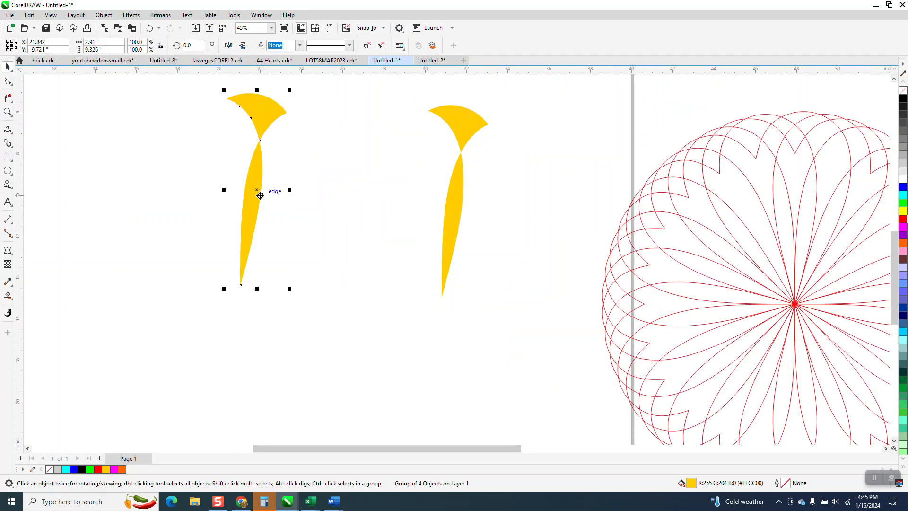
pyautogui.click(256, 191)
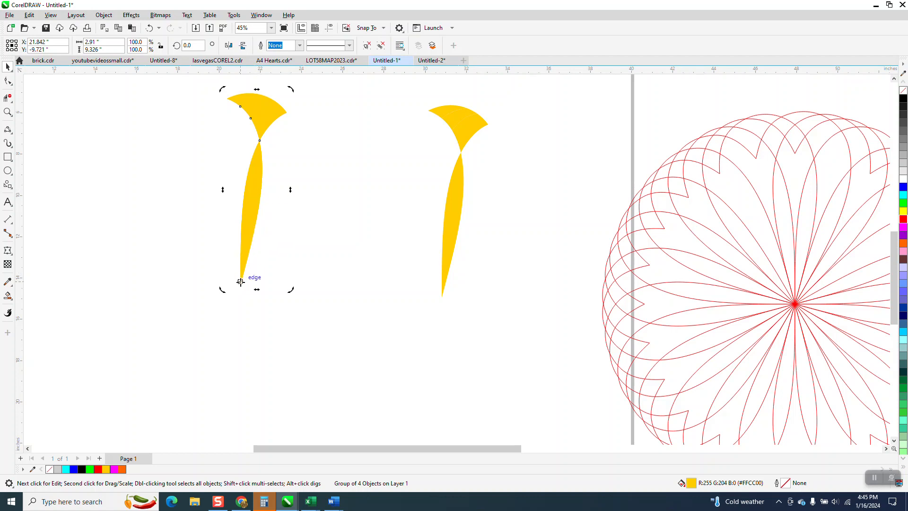
pyautogui.moveTo(240, 285); pyautogui.dragTo(240, 285)
pyautogui.press('Return')
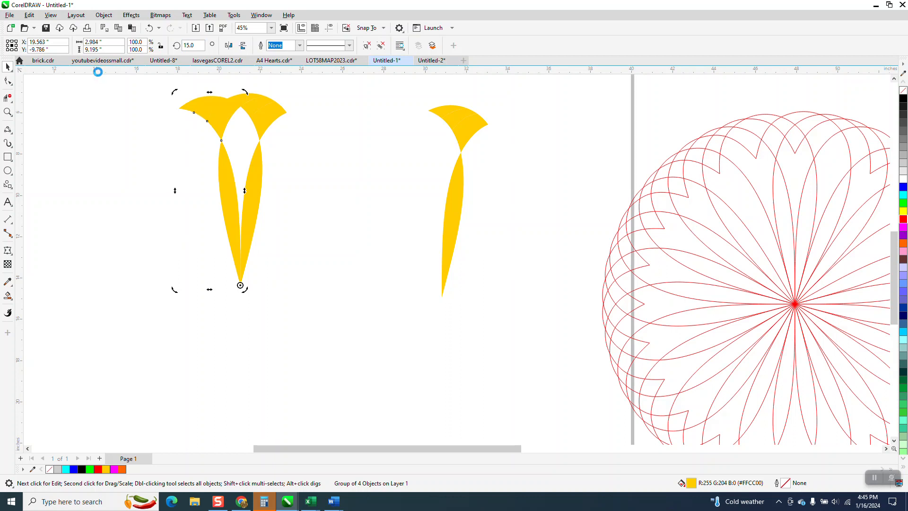
# Add a second rotated copy of the cloned group at 30 degrees around the same bottom tip.
pyautogui.moveTo(215, 104); pyautogui.dragTo(139, 122)
pyautogui.press('Delete')
pyautogui.moveTo(201, 113); pyautogui.dragTo(126, 135)
pyautogui.press('Delete')
pyautogui.click(213, 116)
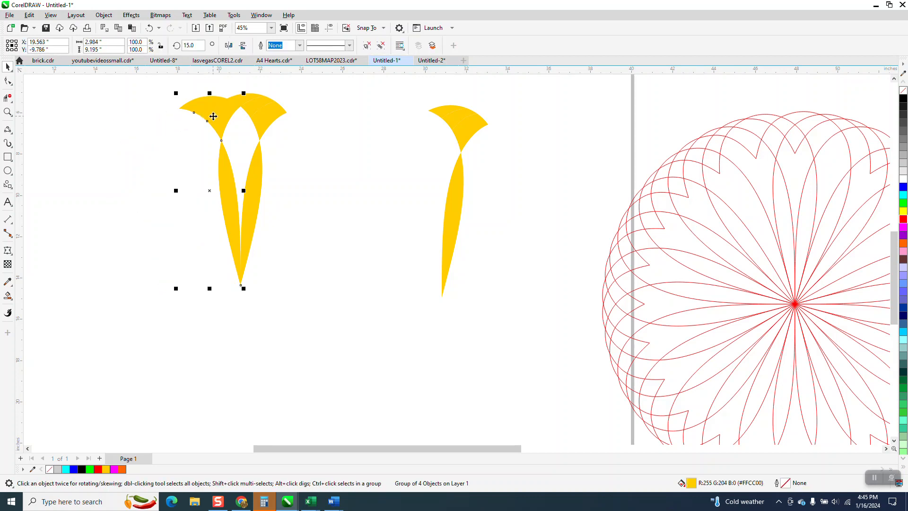
pyautogui.doubleClick(199, 48)
pyautogui.press('Return')
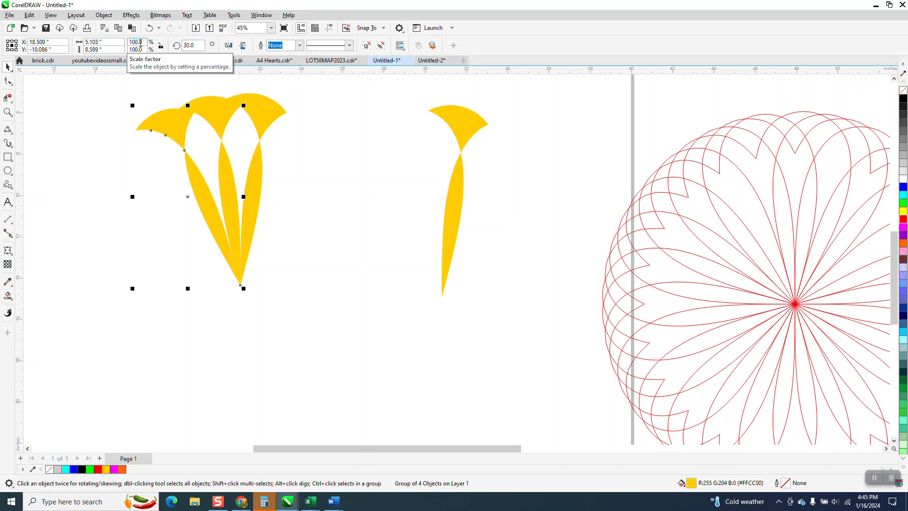
# Repeat the rotated copy of the cloned group until the pieces close into a full circle again.
pyautogui.hotkey('ctrl', 'r')
pyautogui.hotkey('ctrl', 'r')
pyautogui.hotkey('ctrl', 'r')
pyautogui.hotkey('ctrl', 'r')
pyautogui.hotkey('ctrl', 'r')
pyautogui.hotkey('ctrl', 'r')
pyautogui.hotkey('ctrl', 'r')
pyautogui.hotkey('ctrl', 'r')
pyautogui.hotkey('ctrl', 'r')
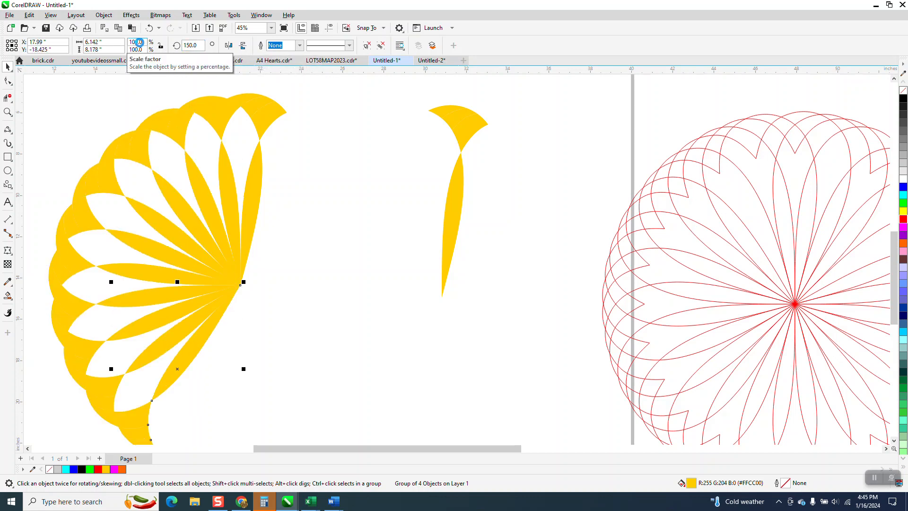
pyautogui.hotkey('ctrl', 'r')
pyautogui.hotkey('ctrl', 'r')
pyautogui.hotkey('ctrl', 'r')
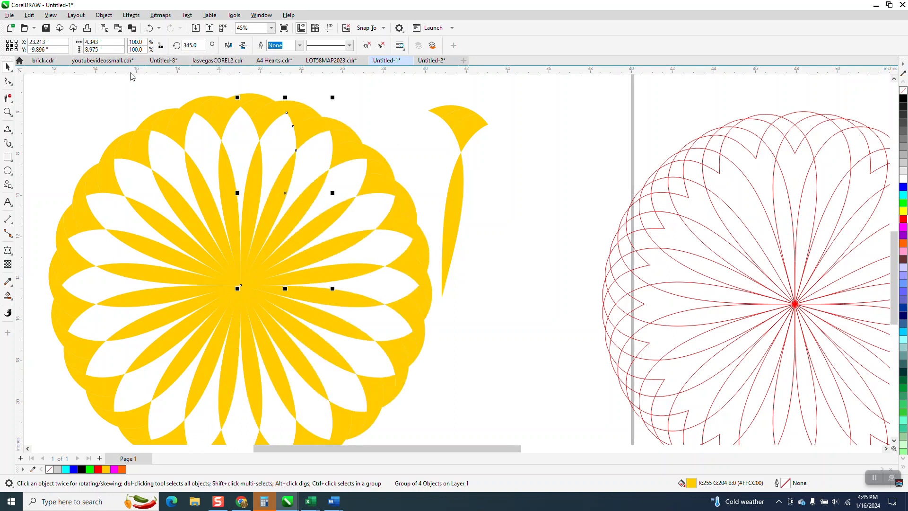
# Give the original long petal a fountain fill running from red near its bottom tip through orange to green at its top.
pyautogui.click(457, 210)
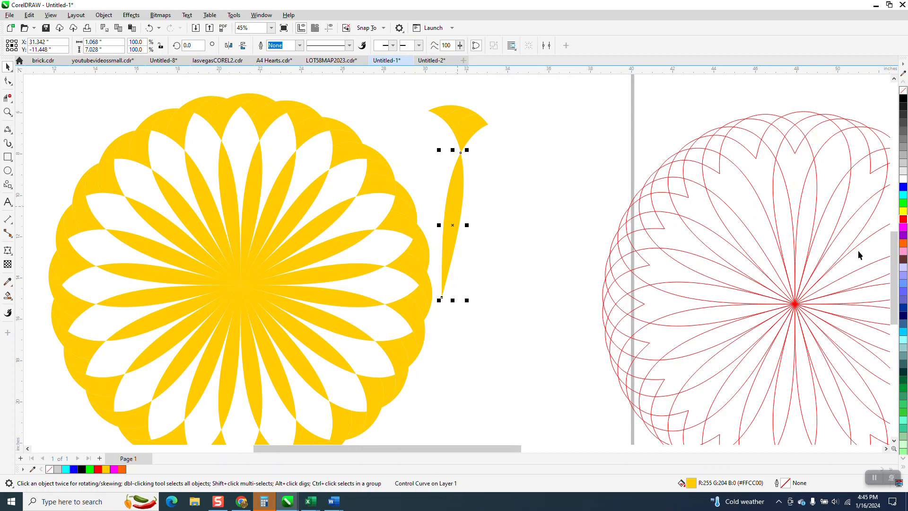
pyautogui.click(903, 220)
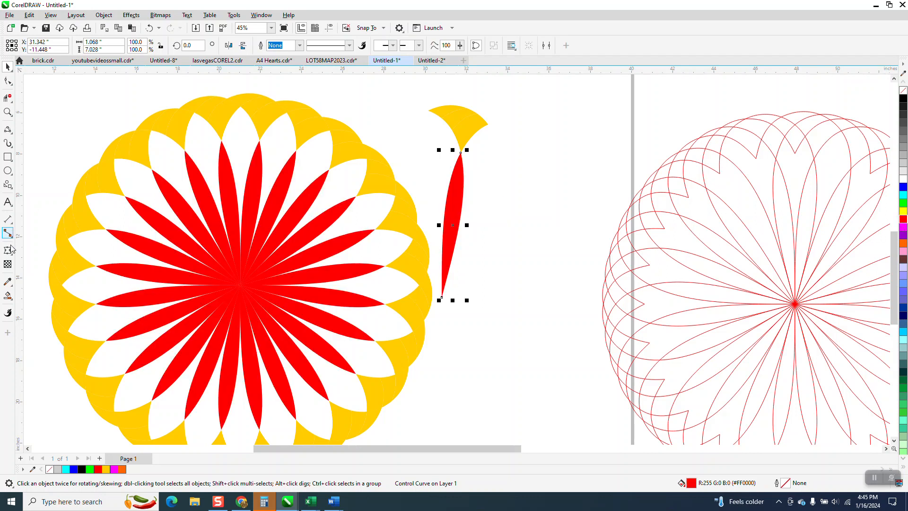
pyautogui.click(12, 303)
pyautogui.click(36, 295)
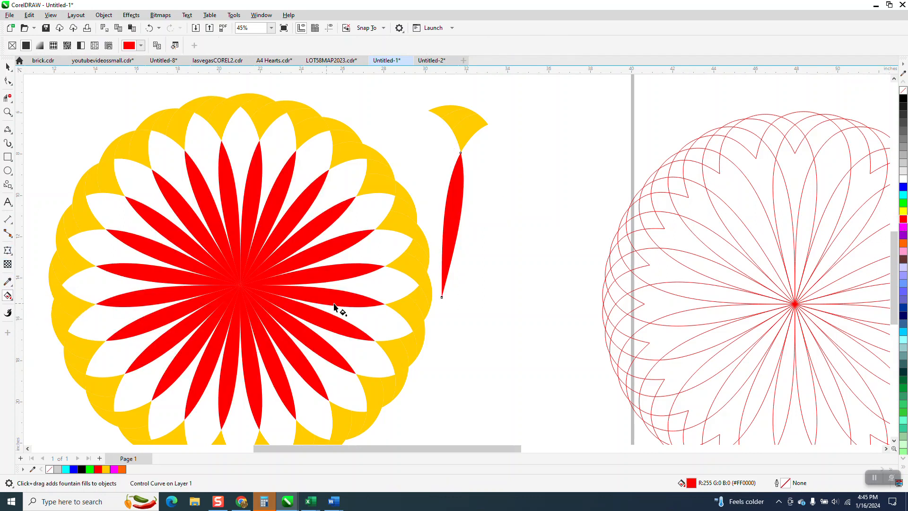
pyautogui.moveTo(445, 270); pyautogui.dragTo(457, 168)
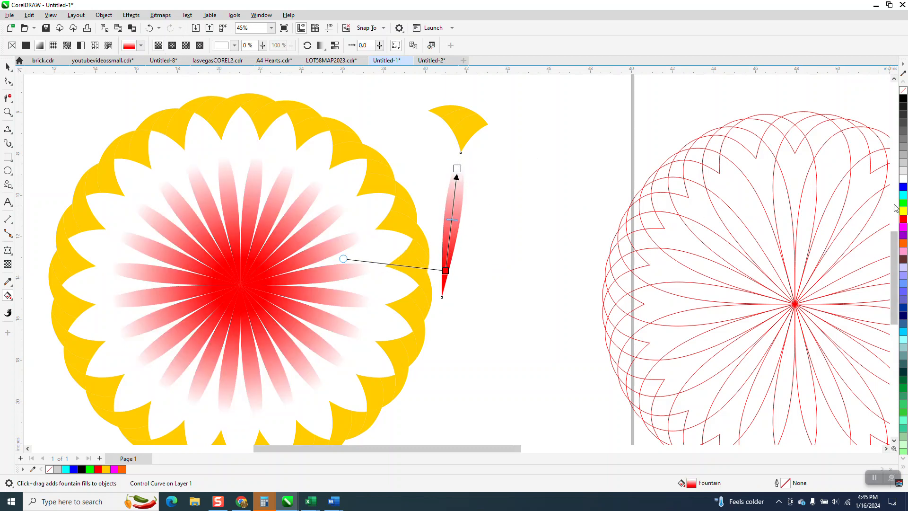
pyautogui.moveTo(903, 207); pyautogui.dragTo(457, 169)
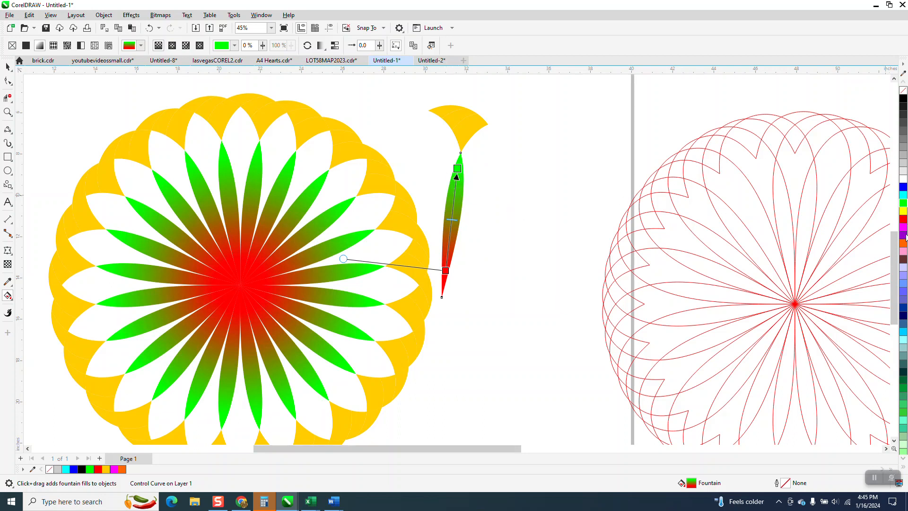
pyautogui.moveTo(904, 244); pyautogui.dragTo(455, 208)
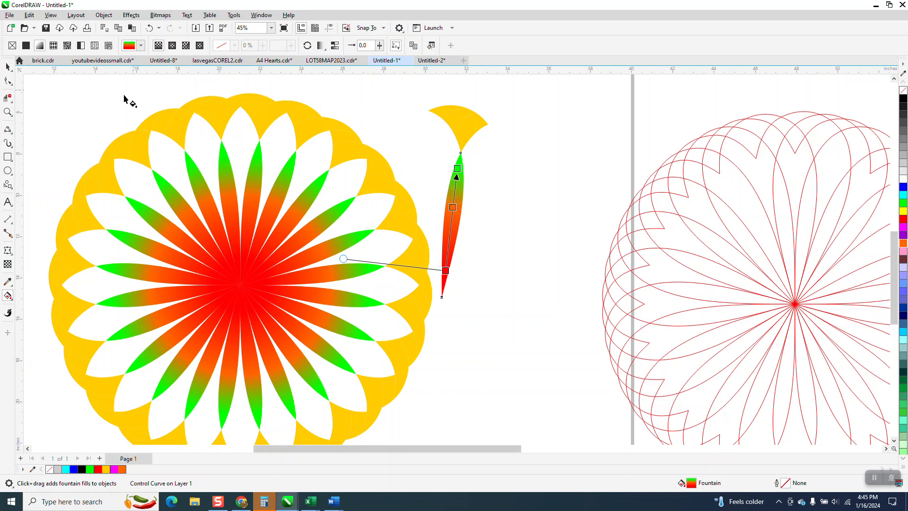
# Fill the leftmost crest piece of the original four pieces with blue.
pyautogui.click(7, 112)
pyautogui.scroll(-1, 283, 133)
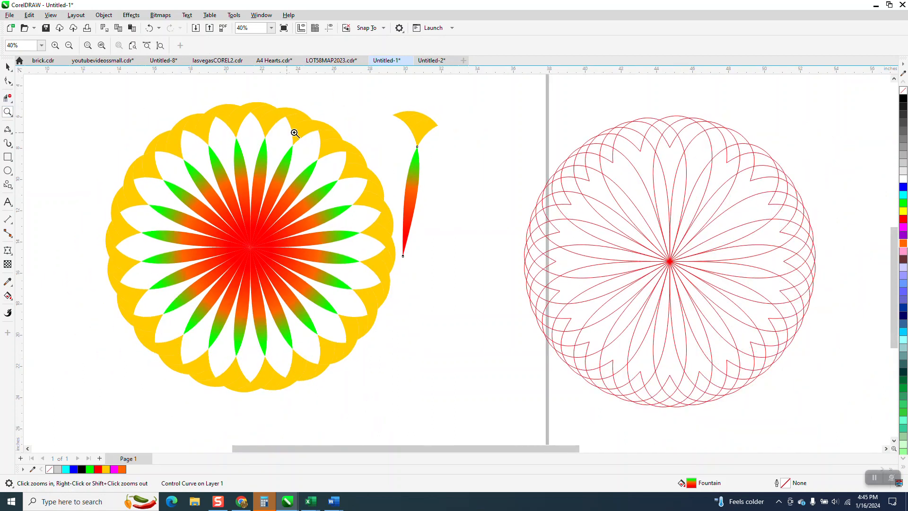
pyautogui.moveTo(382, 98); pyautogui.dragTo(610, 355)
pyautogui.scroll(-3, 392, 187)
pyautogui.moveTo(409, 134); pyautogui.dragTo(318, 282)
pyautogui.click(5, 67)
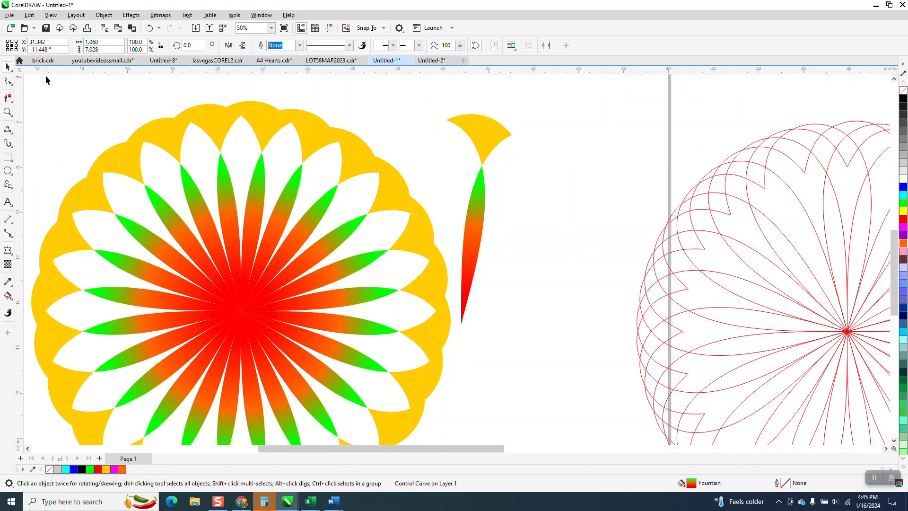
pyautogui.click(460, 125)
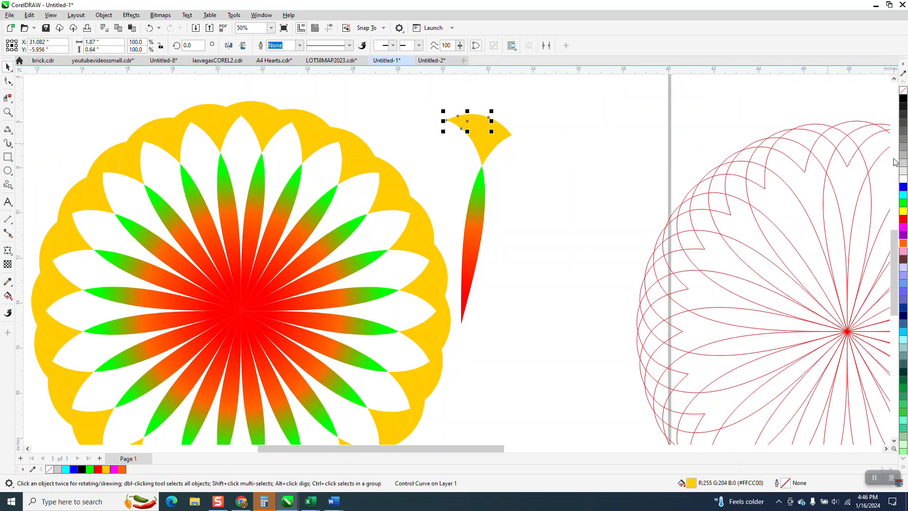
pyautogui.click(902, 188)
# Fill the original right crest piece with yellow and the middle crest piece with red.
pyautogui.click(513, 135)
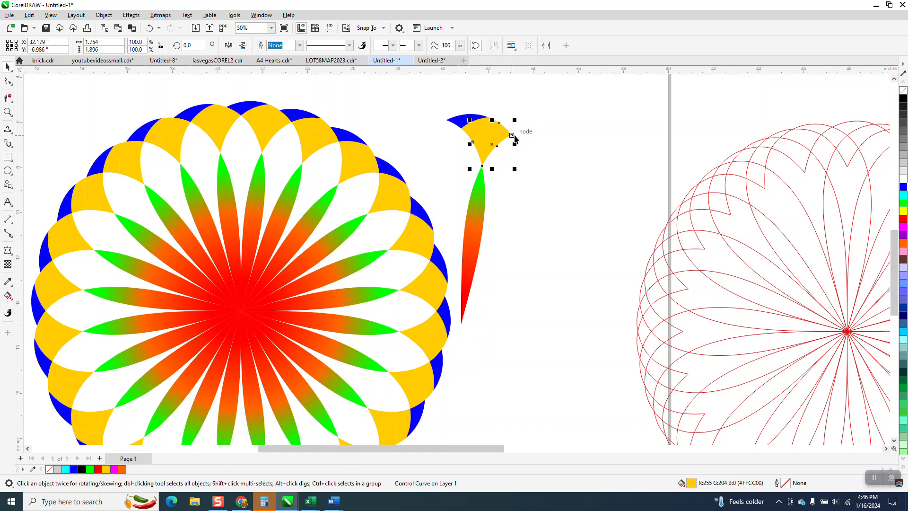
pyautogui.click(903, 213)
pyautogui.click(477, 126)
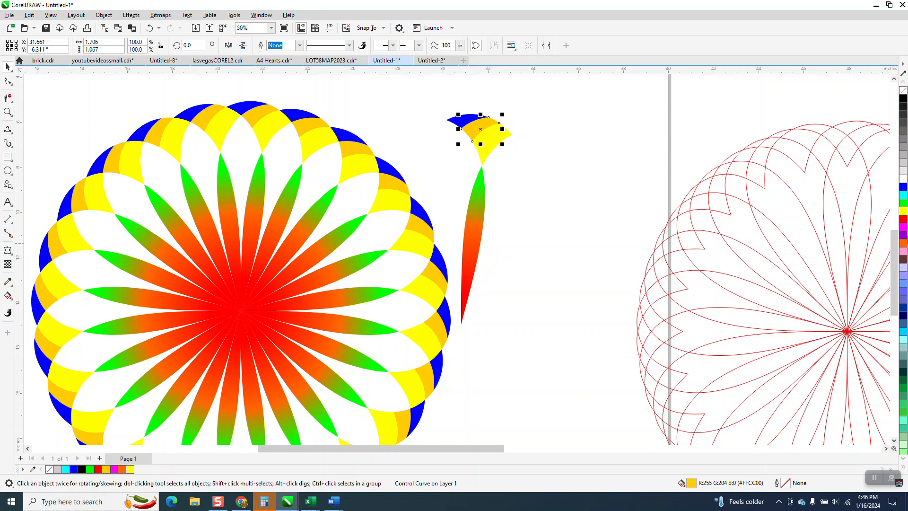
pyautogui.click(903, 220)
pyautogui.scroll(-1, 421, 135)
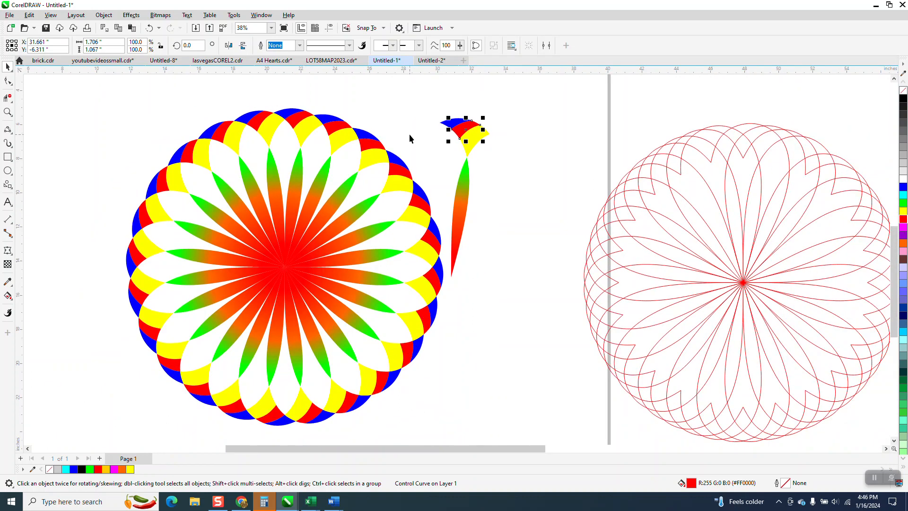
pyautogui.click(495, 158)
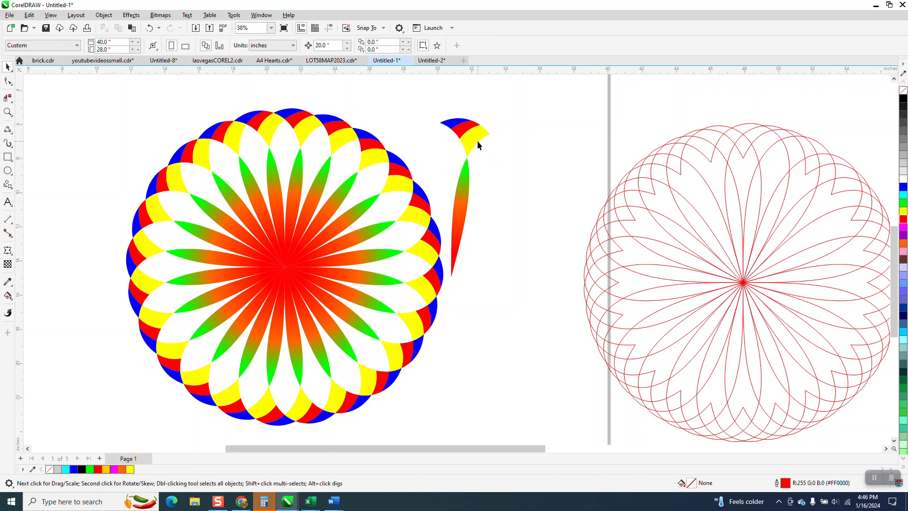
pyautogui.scroll(-1, 513, 178)
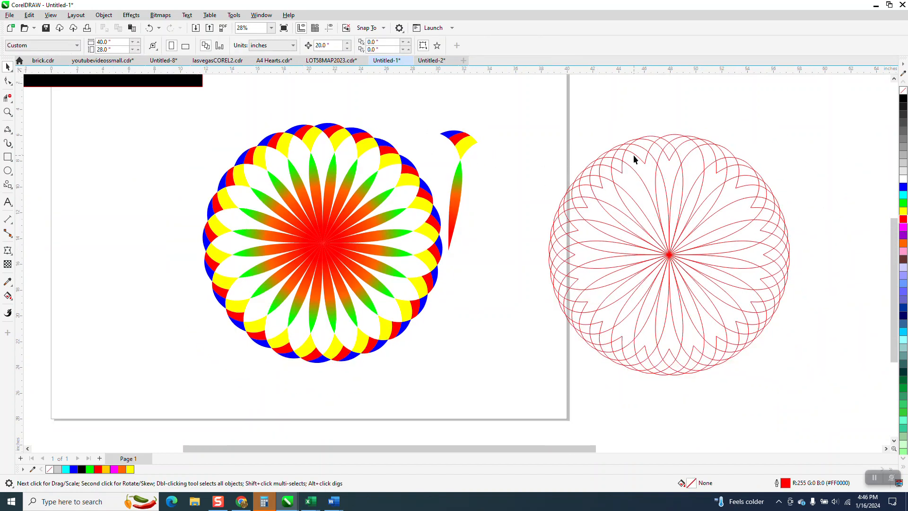
pyautogui.scroll(-4, 425, 222)
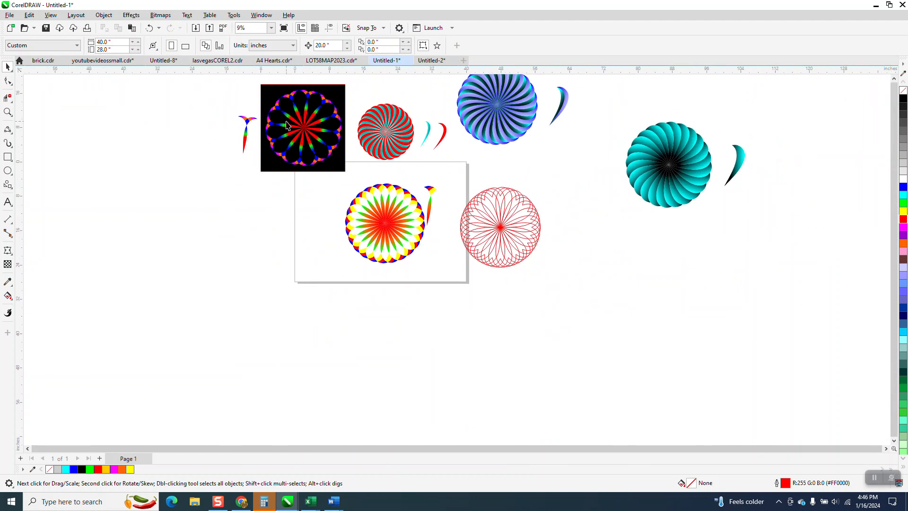
# In the original long petal beside the black-background pattern, shift the fountain fill's green and red nodes toward the bottom tip and add yellow at 74%.
pyautogui.click(8, 112)
pyautogui.moveTo(261, 91); pyautogui.dragTo(386, 185)
pyautogui.scroll(-2, 374, 184)
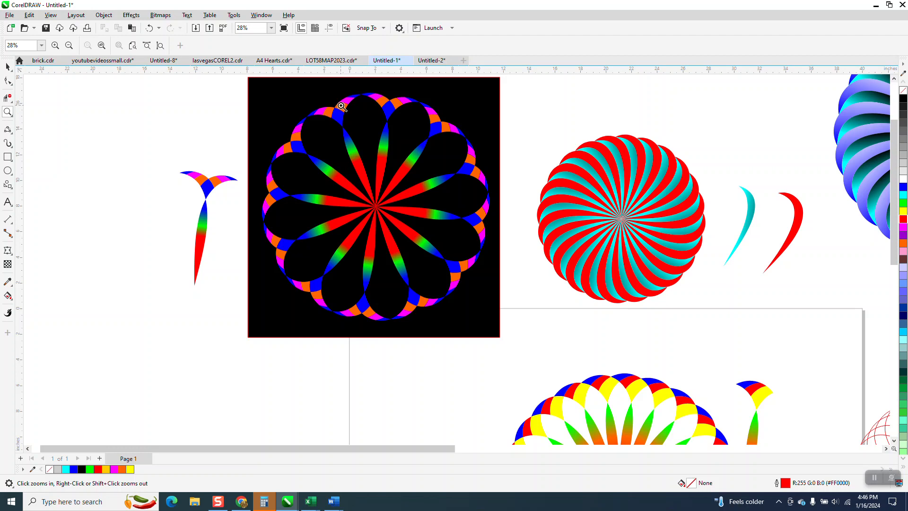
pyautogui.scroll(-1, 341, 106)
pyautogui.scroll(-1, 341, 106)
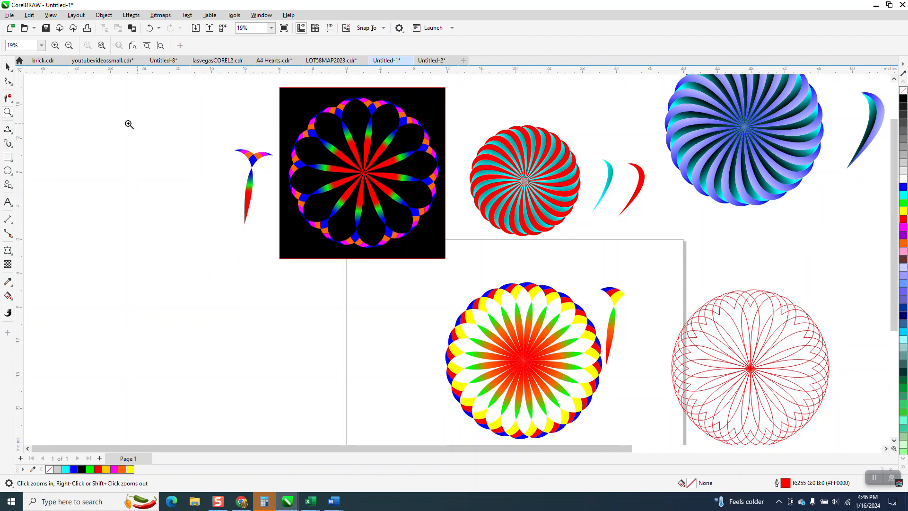
pyautogui.moveTo(232, 117); pyautogui.dragTo(561, 300)
pyautogui.click(7, 67)
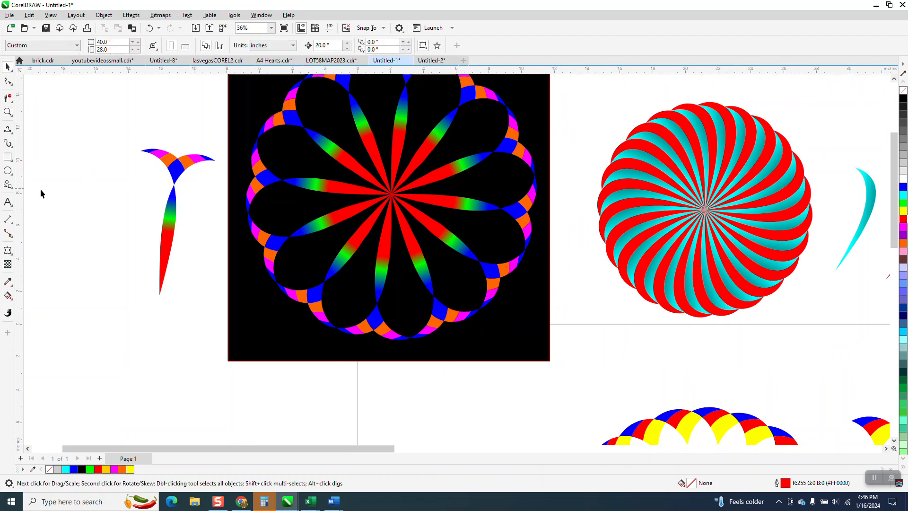
pyautogui.click(12, 300)
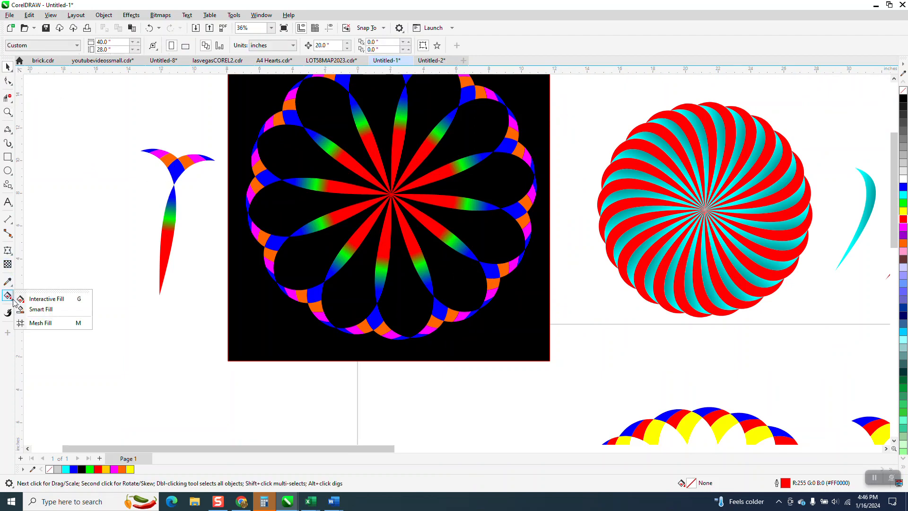
pyautogui.click(44, 299)
pyautogui.click(171, 245)
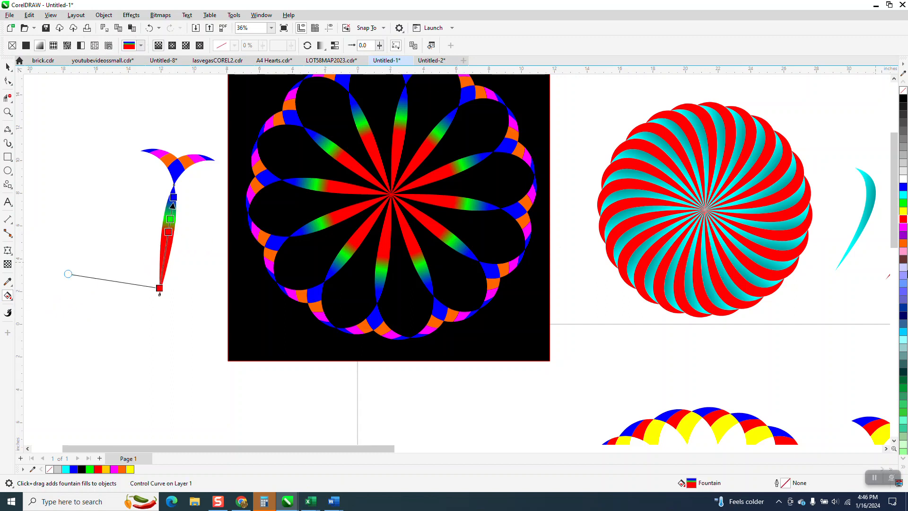
pyautogui.moveTo(903, 211); pyautogui.dragTo(169, 221)
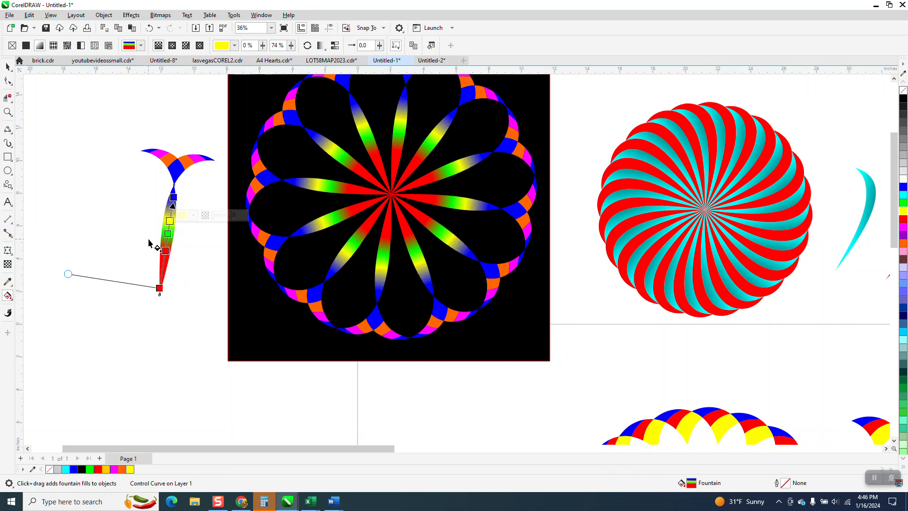
pyautogui.click(208, 270)
pyautogui.scroll(-2, 222, 279)
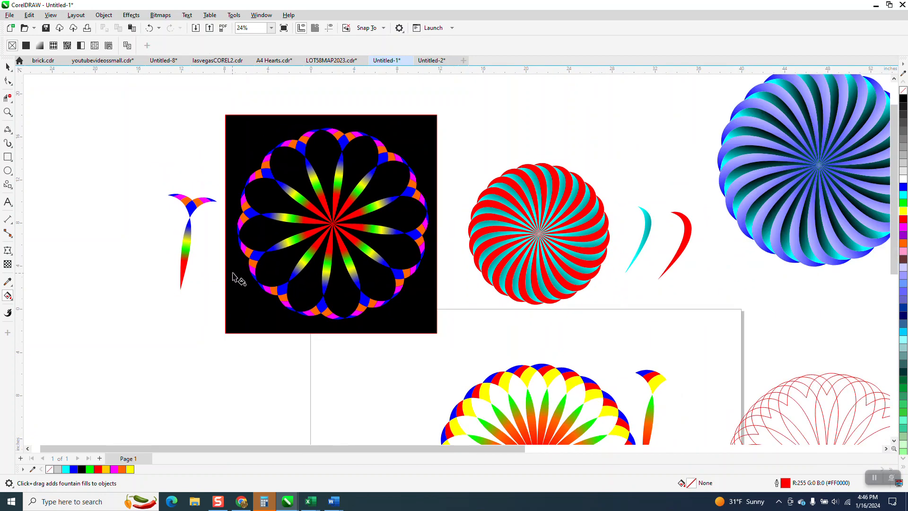